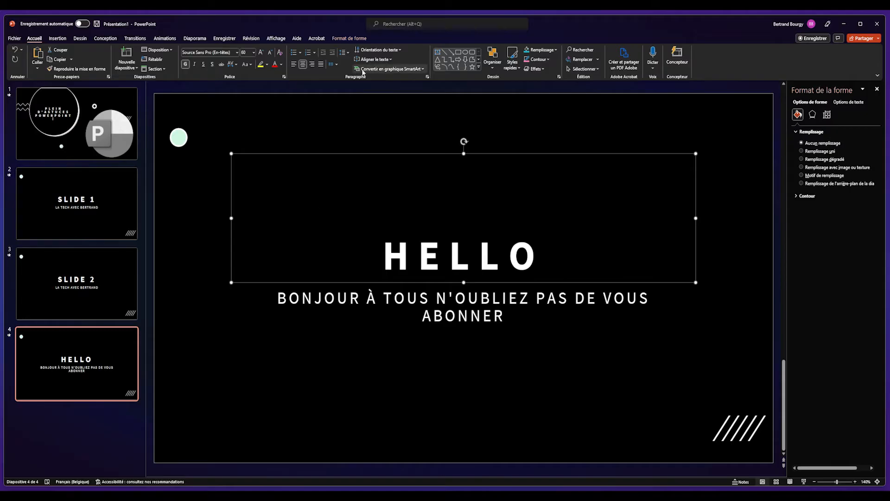
# - Rotate the HELLO title's text by 90° and reshape its box into a narrow vertical column beside the subtitle
pyautogui.click(391, 50)
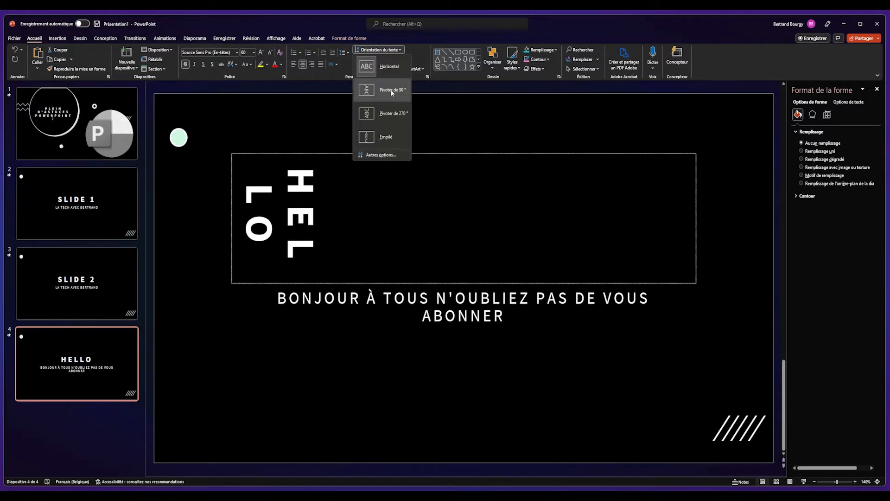
pyautogui.click(392, 91)
pyautogui.moveTo(696, 283); pyautogui.dragTo(279, 357)
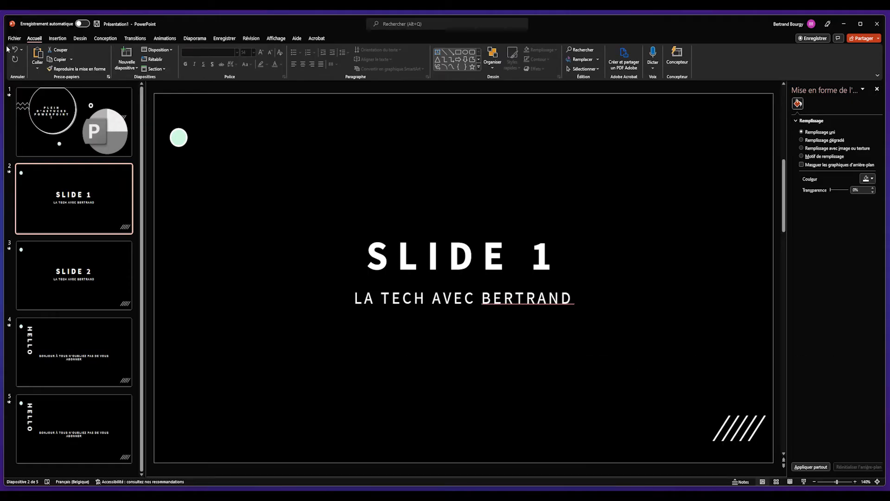
# - Insert the filled bats icon from the stock icon library onto the slide titled SLIDE 1
pyautogui.click(60, 38)
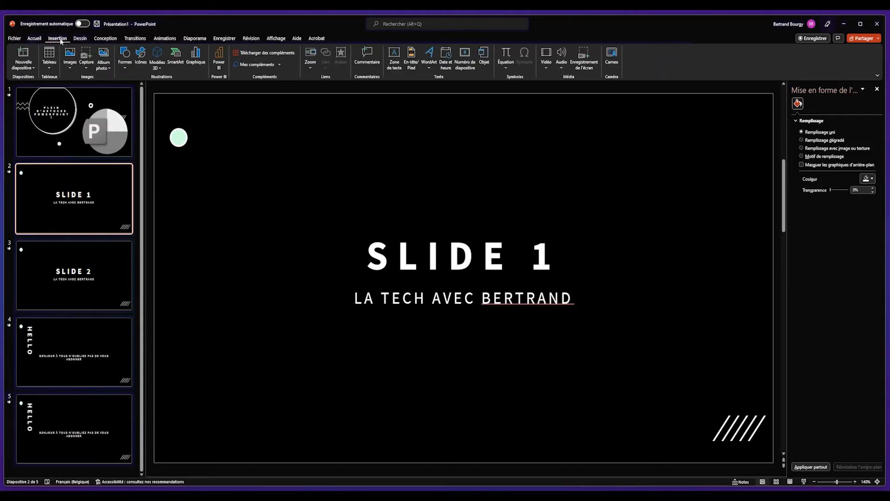
pyautogui.click(141, 59)
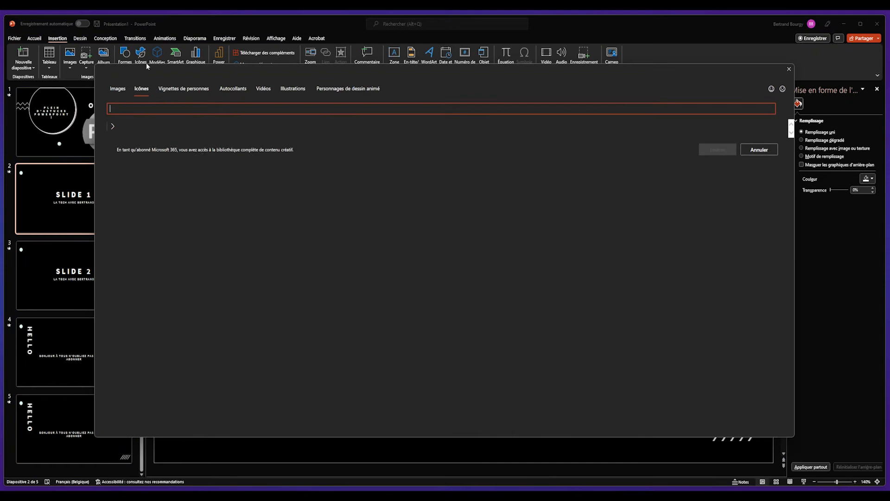
pyautogui.scroll(-10, 464, 277)
pyautogui.scroll(-9, 465, 277)
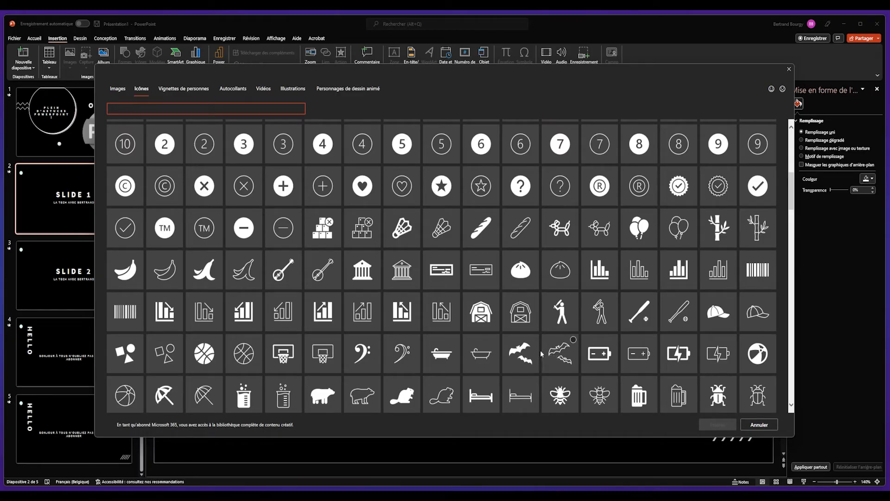
pyautogui.click(529, 364)
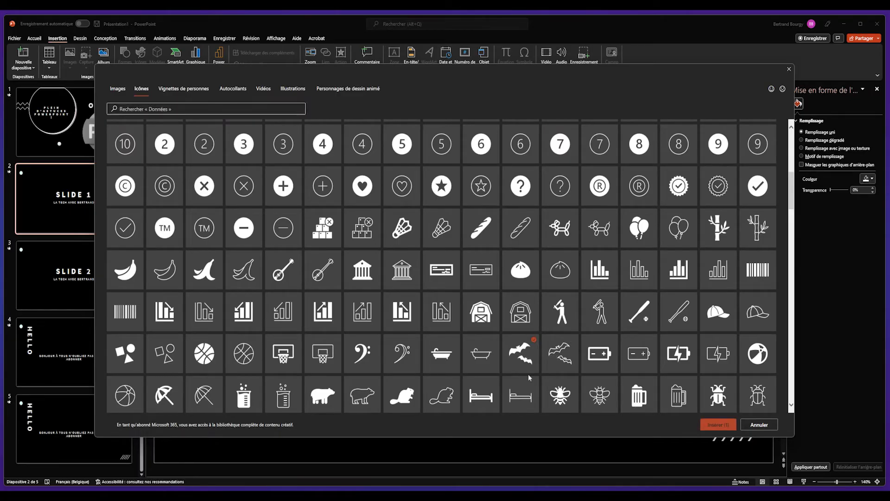
pyautogui.click(718, 425)
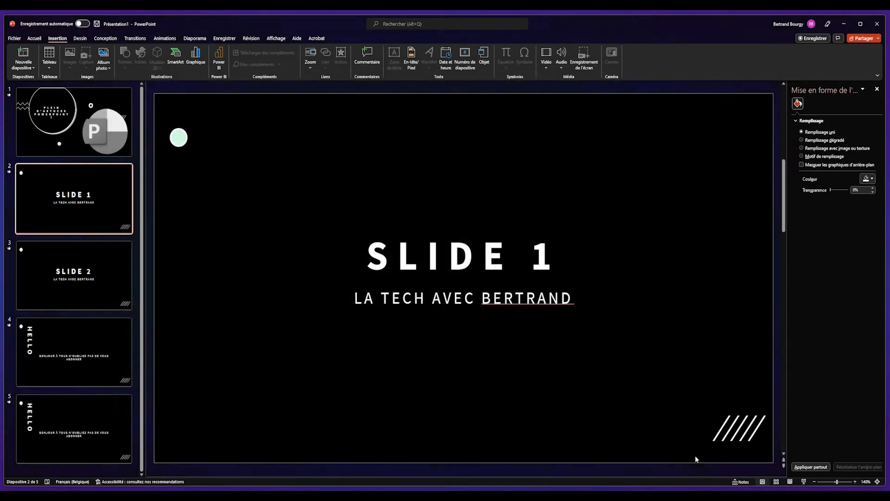
# - Fill the bats icon with white and place it just above the SLIDE 1 title
pyautogui.moveTo(462, 276); pyautogui.dragTo(444, 256)
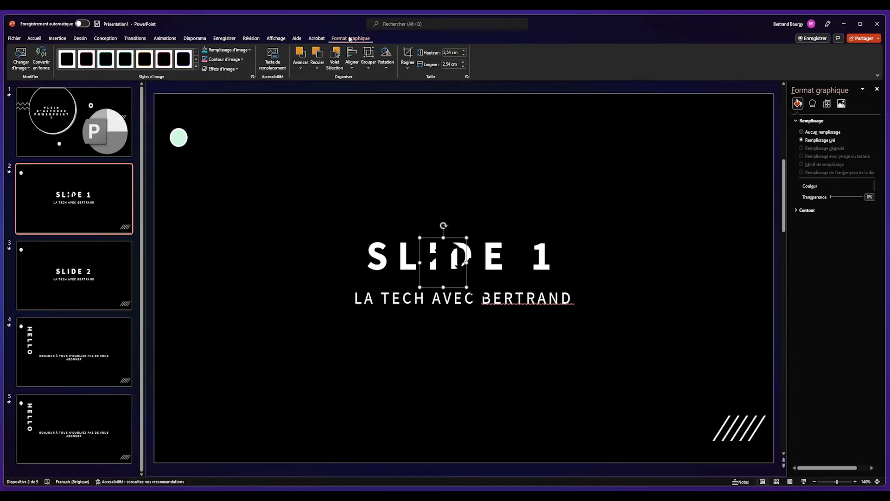
pyautogui.click(250, 50)
pyautogui.click(209, 69)
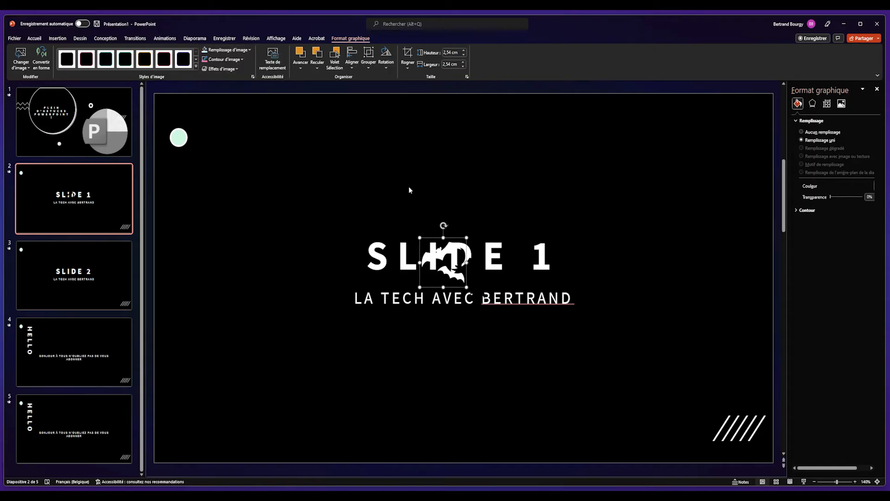
pyautogui.moveTo(434, 225); pyautogui.dragTo(388, 169)
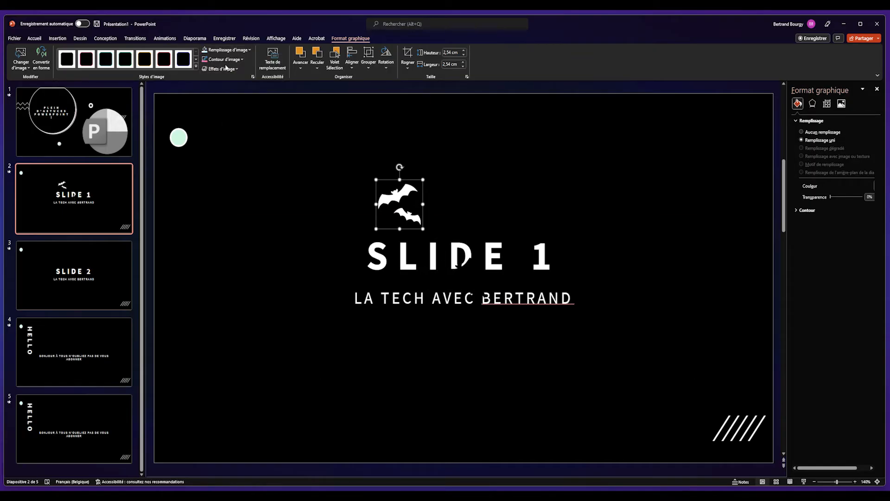
# - Give the bats icon a dark red outline with a thickness of 3 pt
pyautogui.click(242, 60)
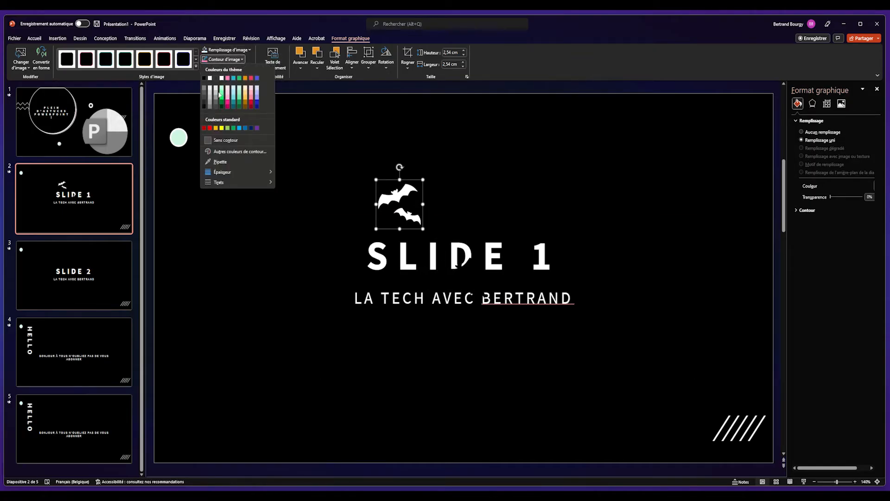
pyautogui.click(204, 128)
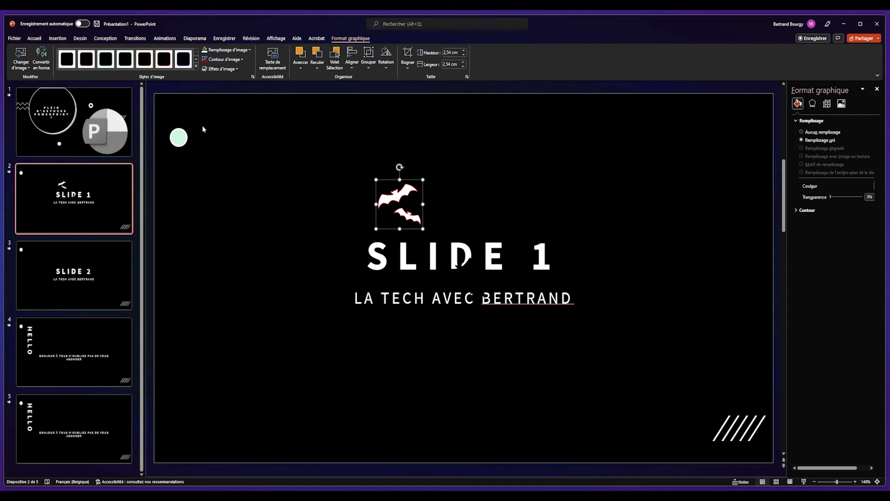
pyautogui.click(242, 63)
pyautogui.moveTo(223, 172)
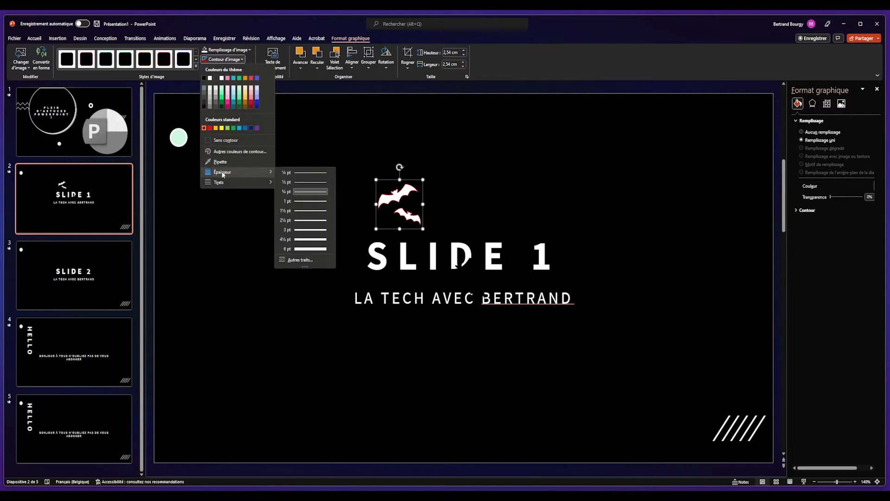
pyautogui.click(306, 230)
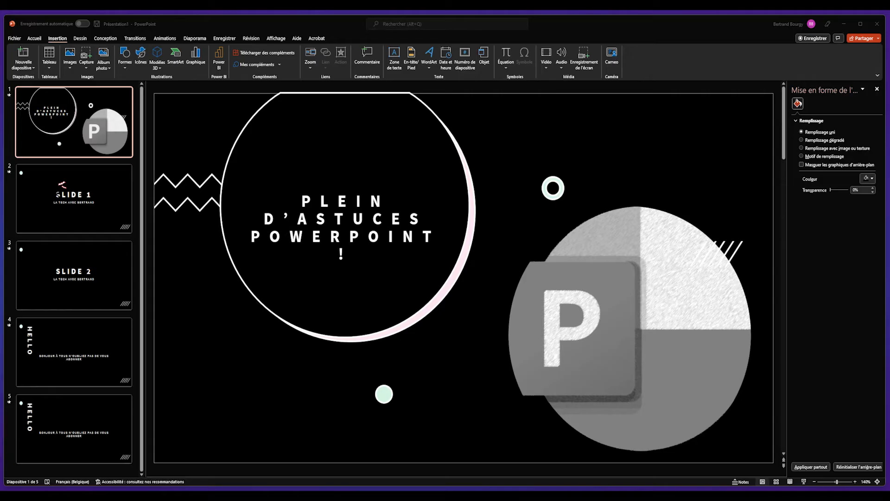
# - Add the footer text "La Tech avec Bertrand" and apply it to all slides
pyautogui.click(53, 39)
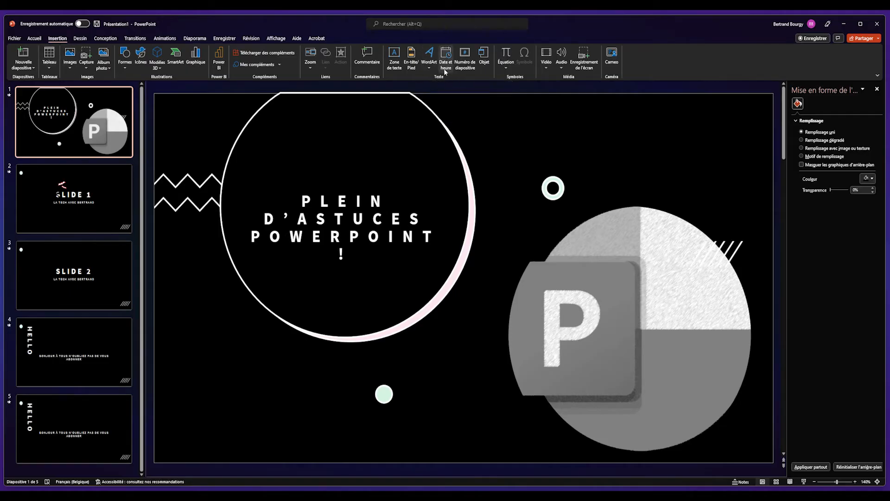
pyautogui.click(411, 63)
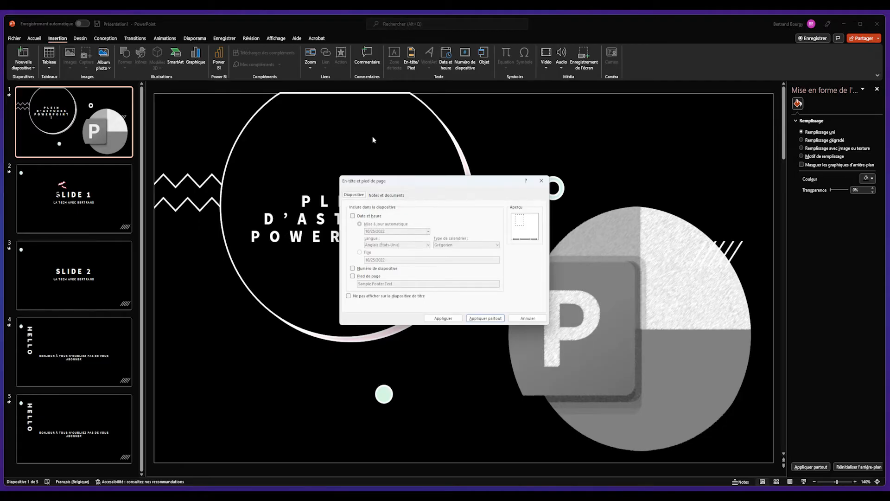
pyautogui.click(370, 277)
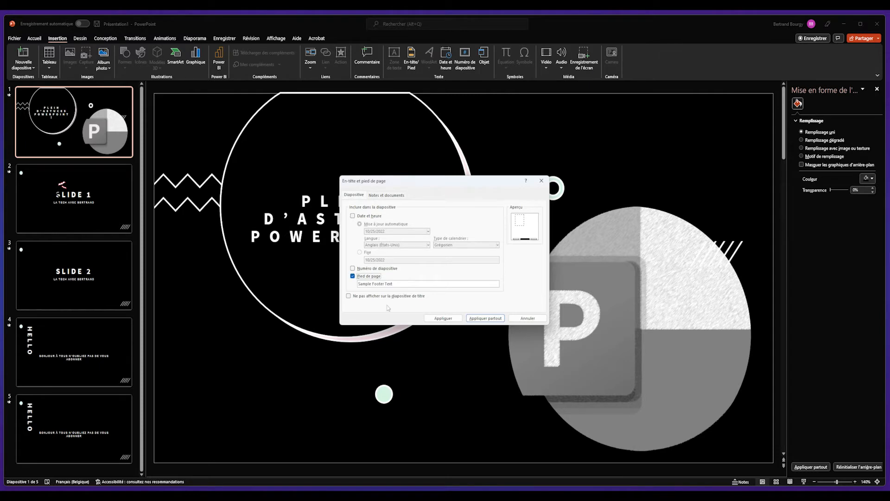
pyautogui.press('Tab')
pyautogui.write('La')
pyautogui.click(485, 318)
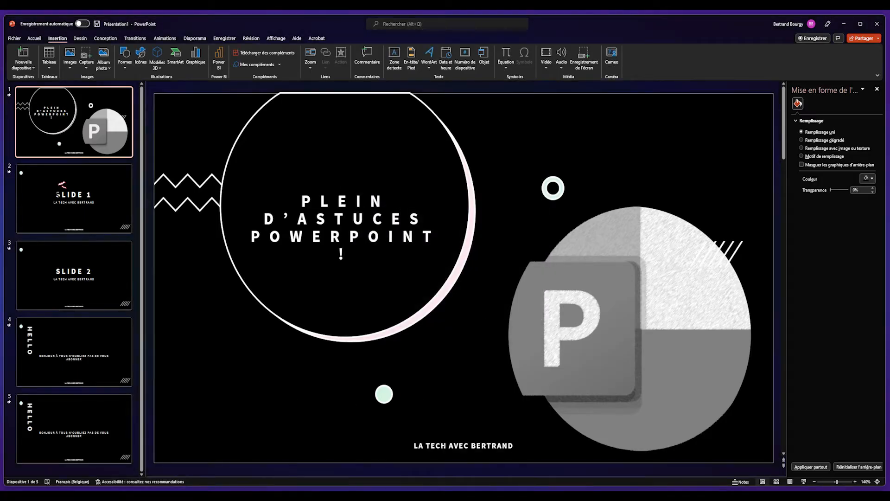
# - Turn on slide numbers for all slides and select the number placeholder on slide 5
pyautogui.click(74, 366)
pyautogui.click(111, 285)
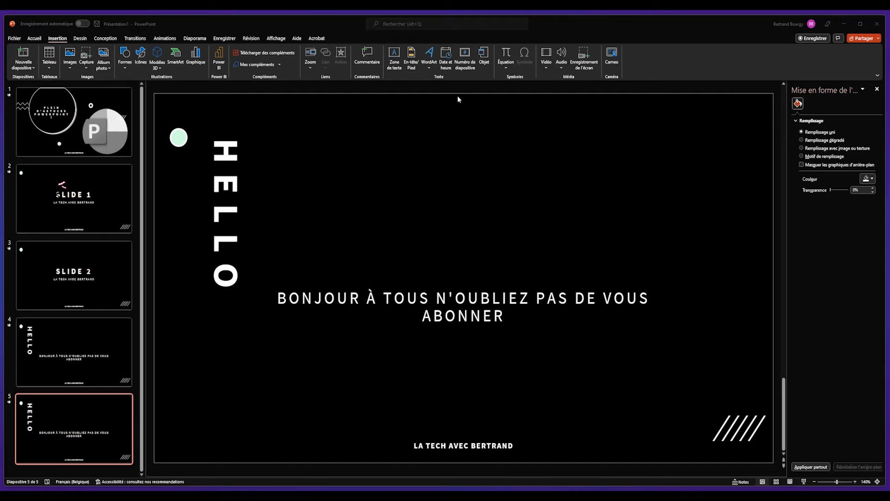
pyautogui.click(466, 54)
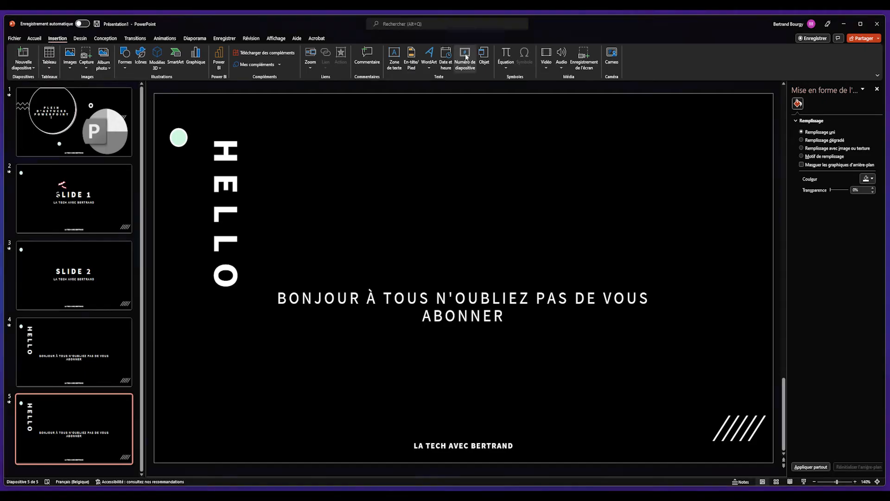
pyautogui.click(466, 54)
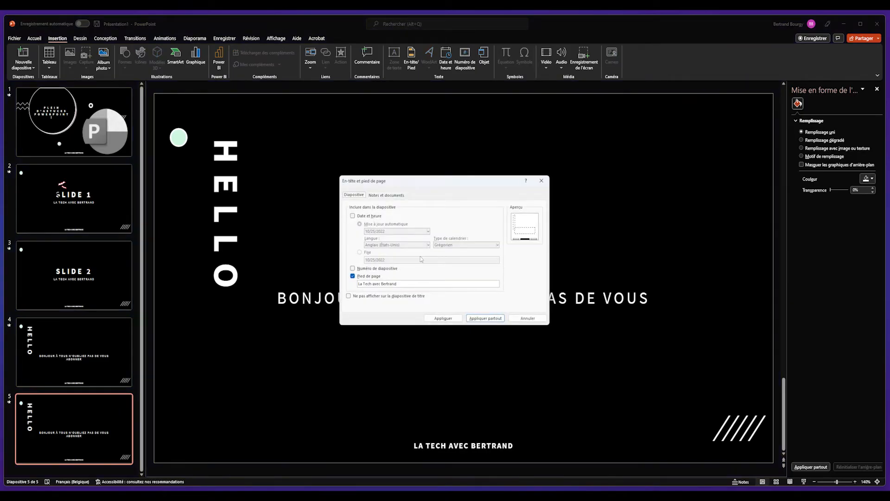
pyautogui.moveTo(427, 182); pyautogui.dragTo(446, 179)
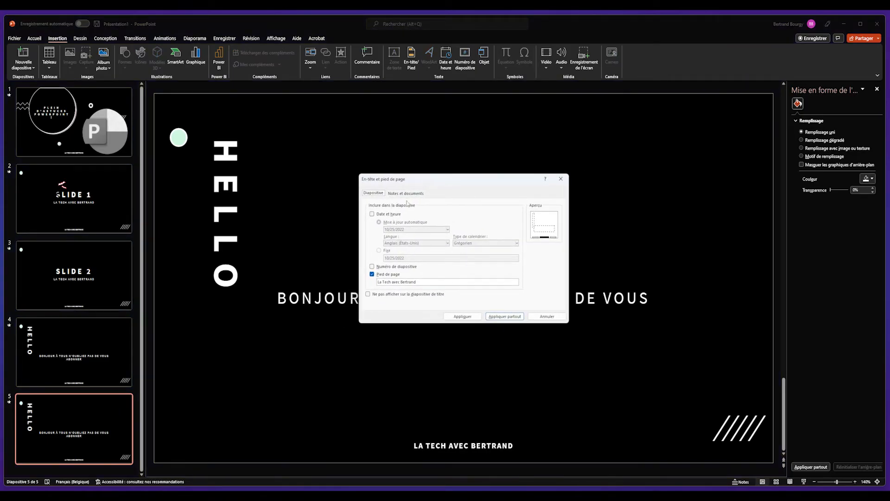
pyautogui.click(395, 267)
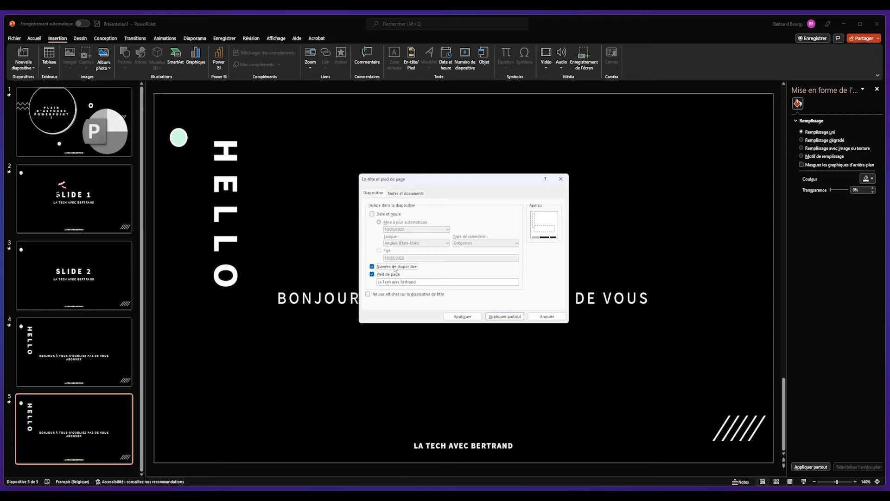
pyautogui.click(506, 317)
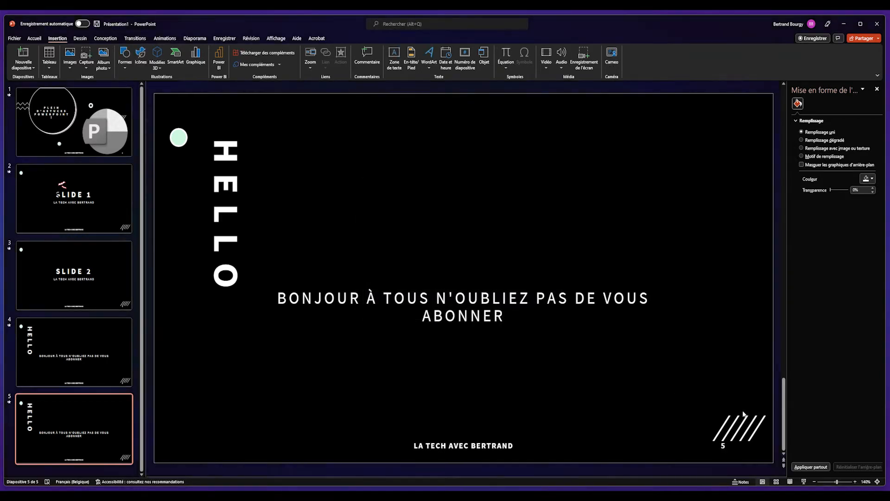
pyautogui.click(723, 446)
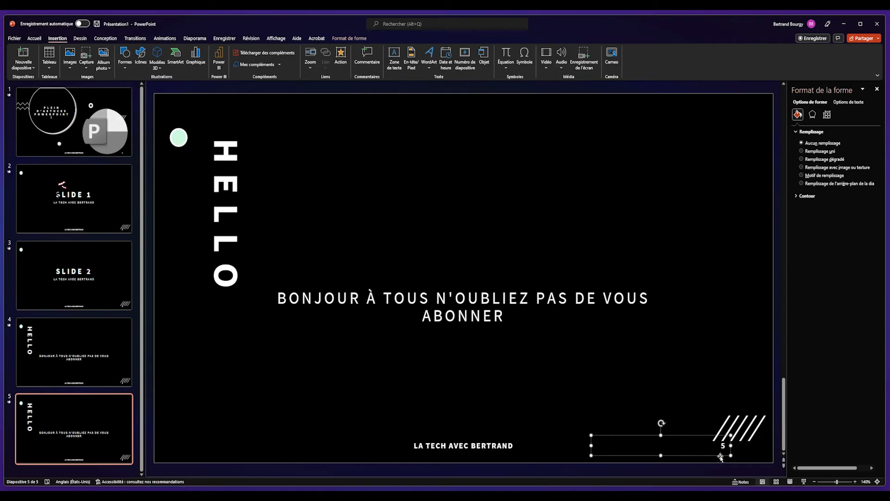
pyautogui.click(719, 457)
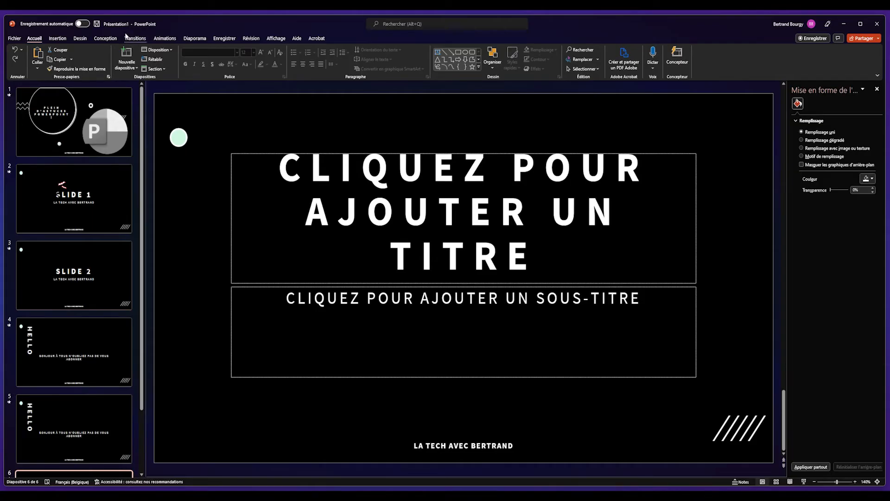
# - Try gradient and picture or texture fills for slide 6's background, ending on a solid fill
pyautogui.click(106, 39)
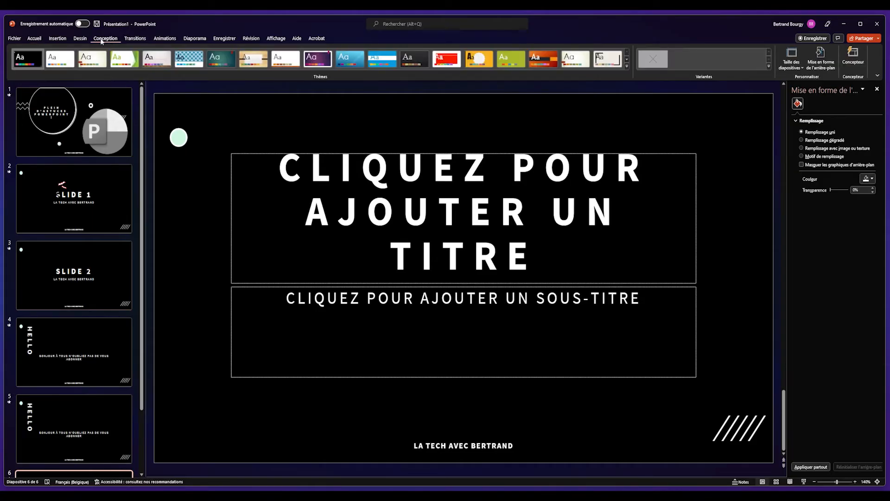
pyautogui.click(822, 60)
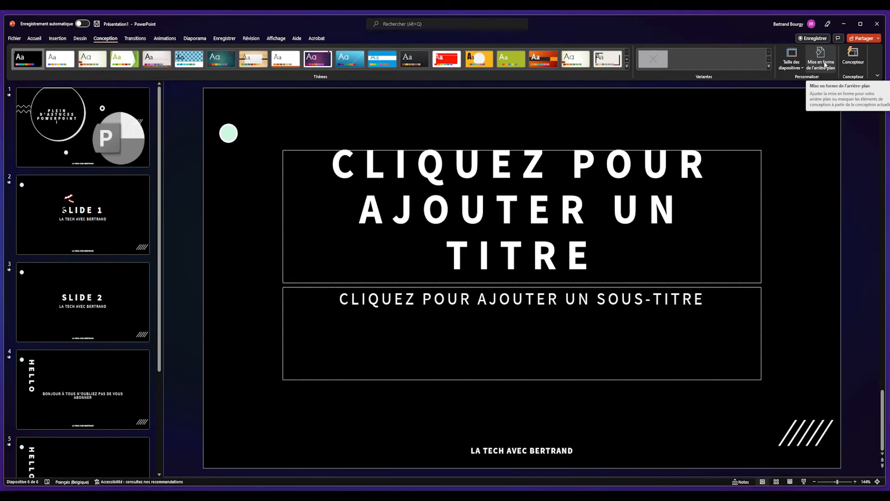
pyautogui.click(822, 61)
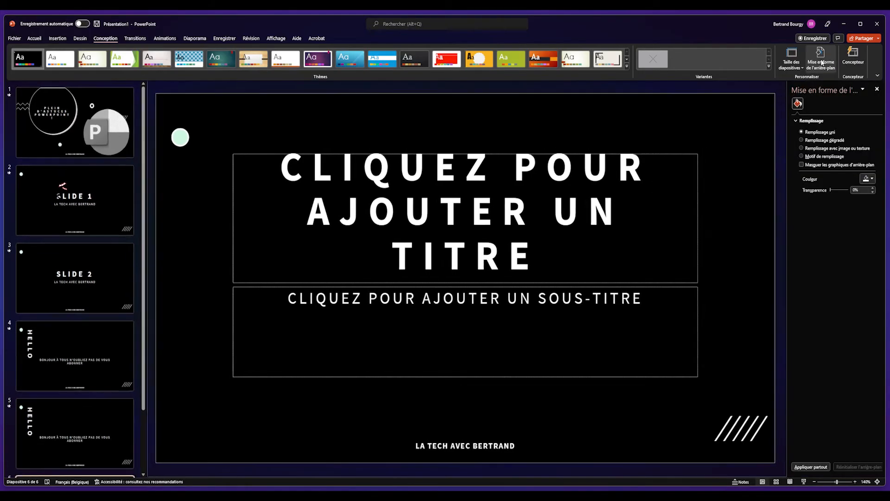
pyautogui.click(819, 141)
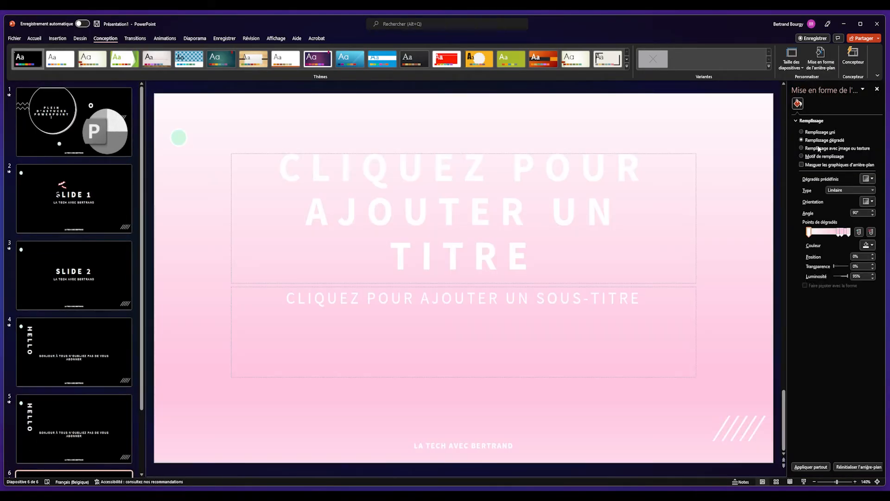
pyautogui.click(819, 148)
pyautogui.click(818, 134)
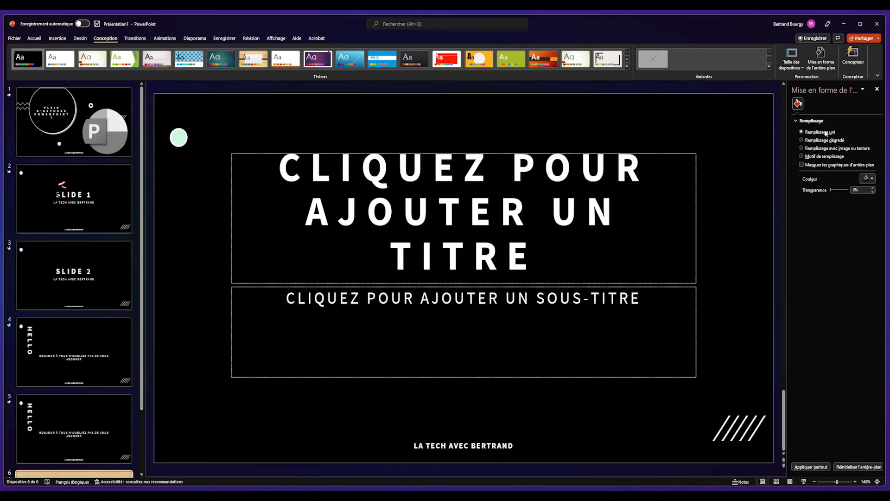
# - Try two different solid theme colours for slide 6's background
pyautogui.click(867, 179)
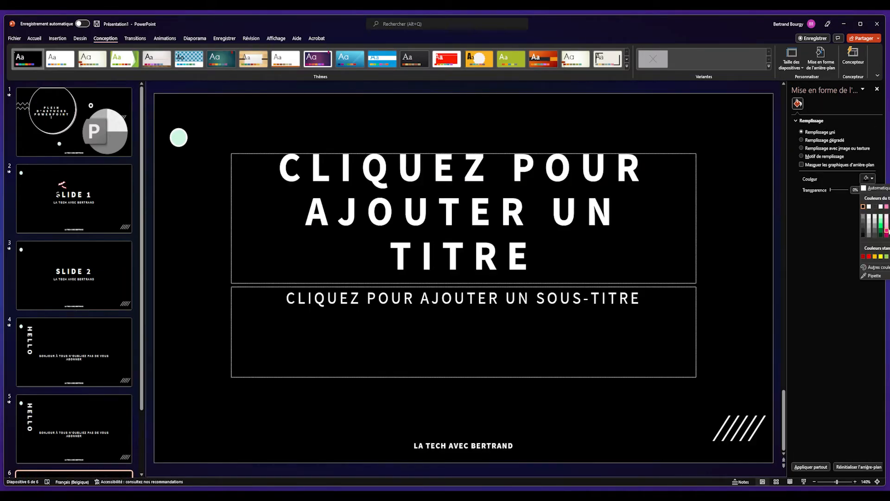
pyautogui.click(873, 209)
pyautogui.click(867, 179)
pyautogui.click(881, 232)
# - Try gradient, picture or texture, and pattern fills in turn for slide 6's background
pyautogui.click(827, 141)
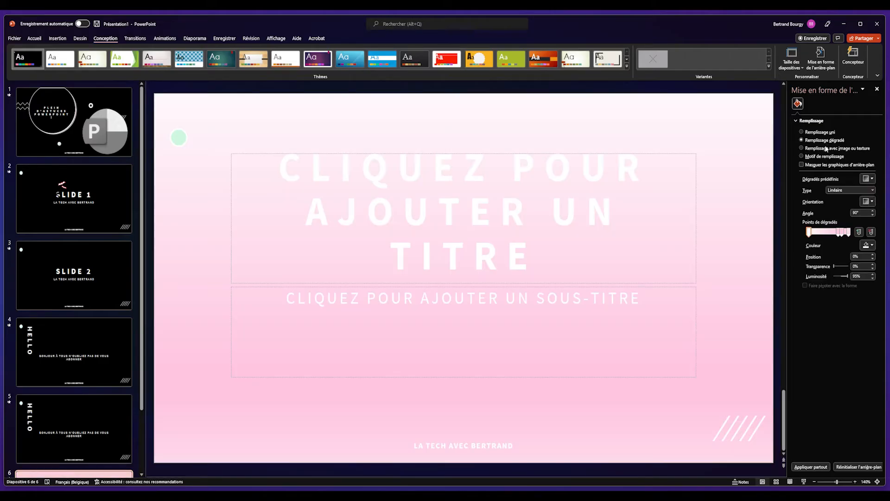
pyautogui.click(827, 149)
pyautogui.click(826, 142)
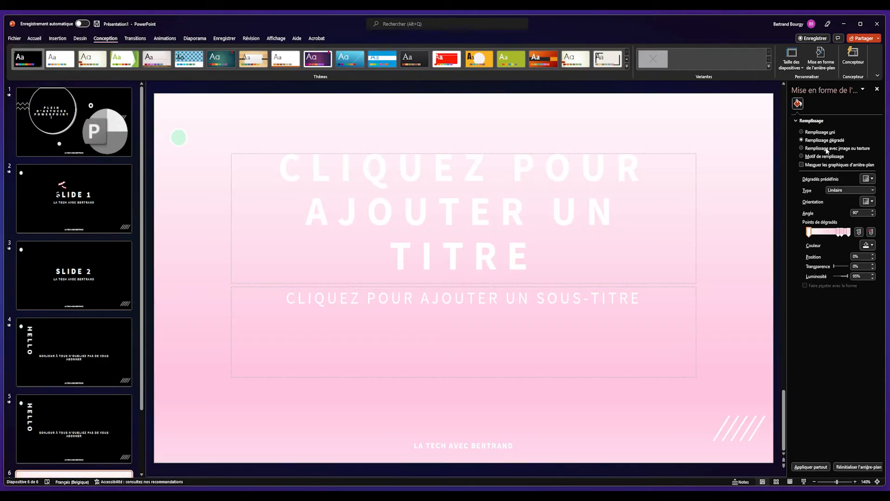
pyautogui.click(827, 149)
pyautogui.click(830, 157)
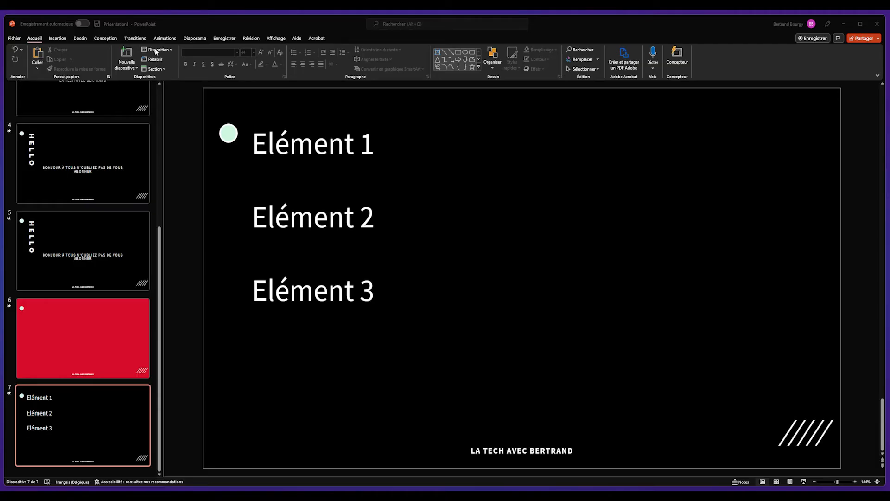
# - Apply the random bars entrance animation (Barres aléatoires) to Elément 1, Elément 2 and Elément 3 on slide 7
pyautogui.click(165, 39)
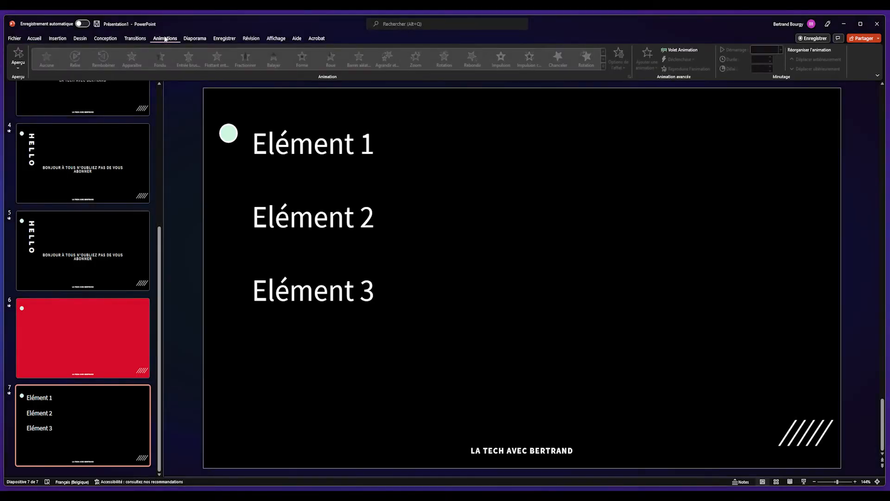
pyautogui.click(292, 122)
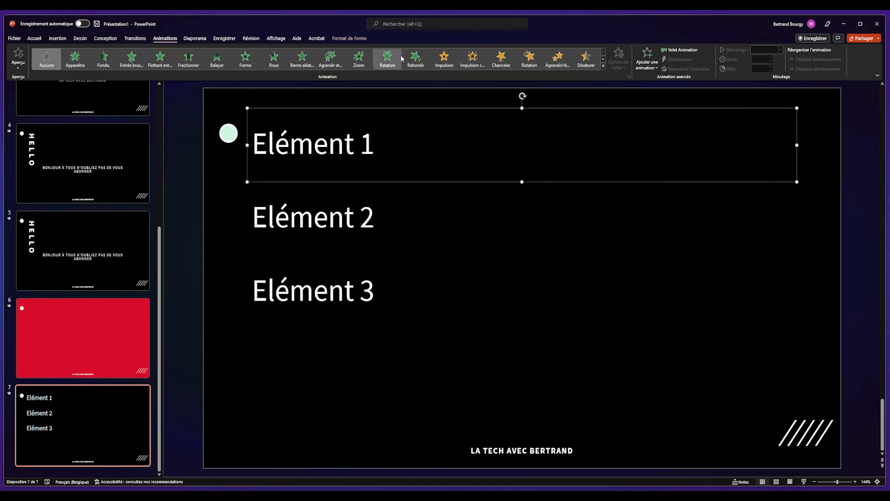
pyautogui.scroll(-3, 522, 64)
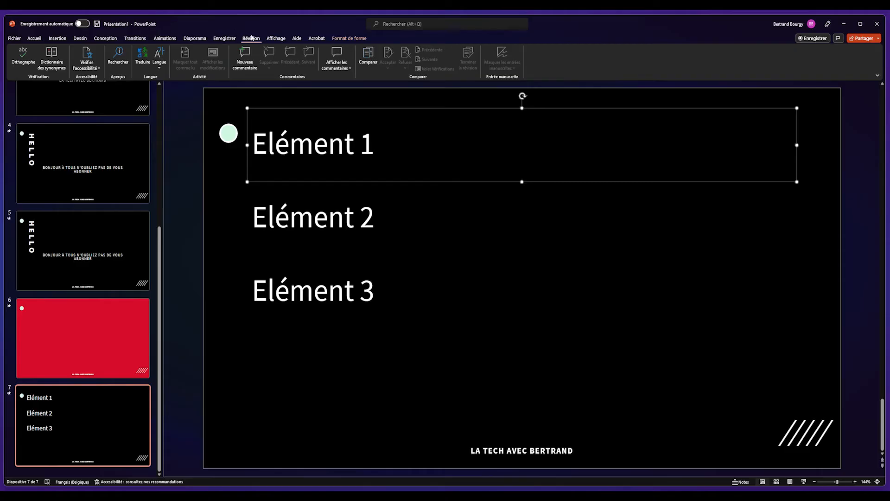
pyautogui.click(166, 38)
pyautogui.click(301, 58)
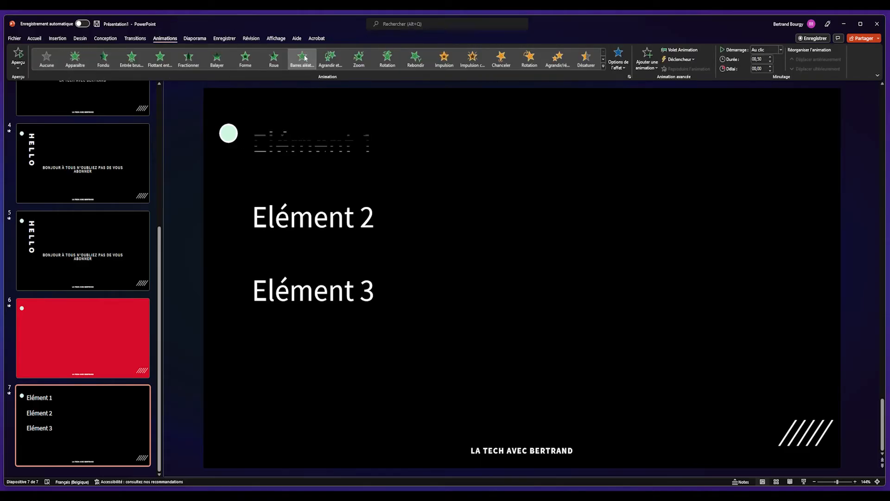
pyautogui.click(291, 218)
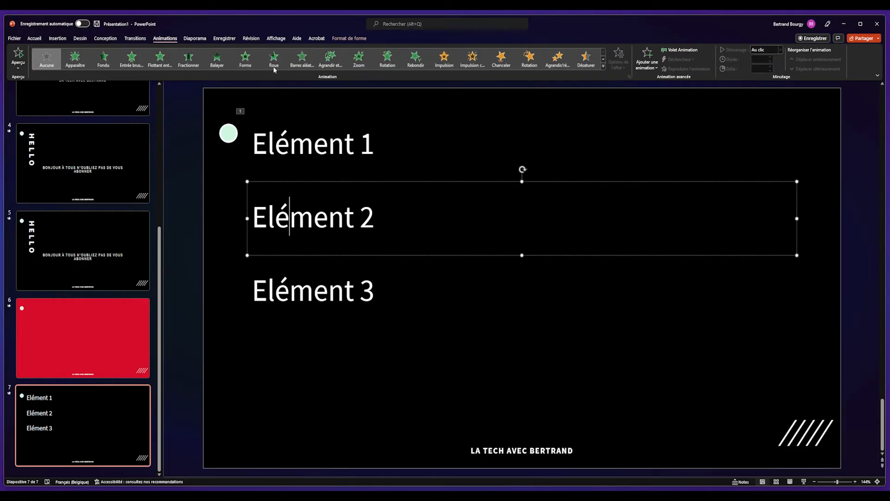
pyautogui.click(302, 58)
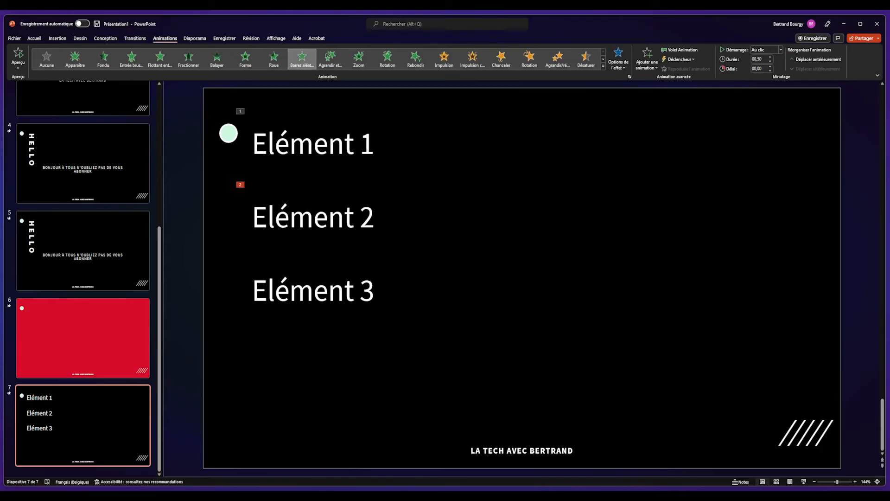
pyautogui.click(289, 291)
pyautogui.click(304, 57)
# - Play the slide show from slide 7 and advance to the first element's animation
pyautogui.click(195, 38)
pyautogui.click(49, 56)
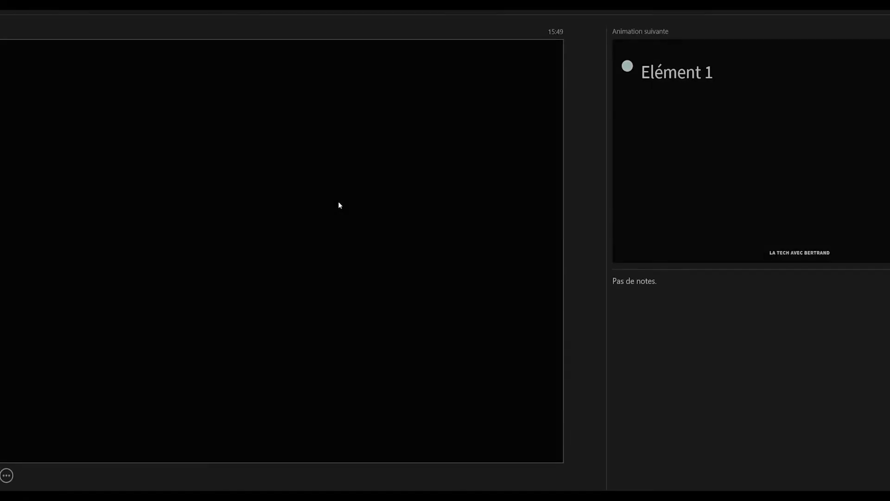
pyautogui.click(339, 203)
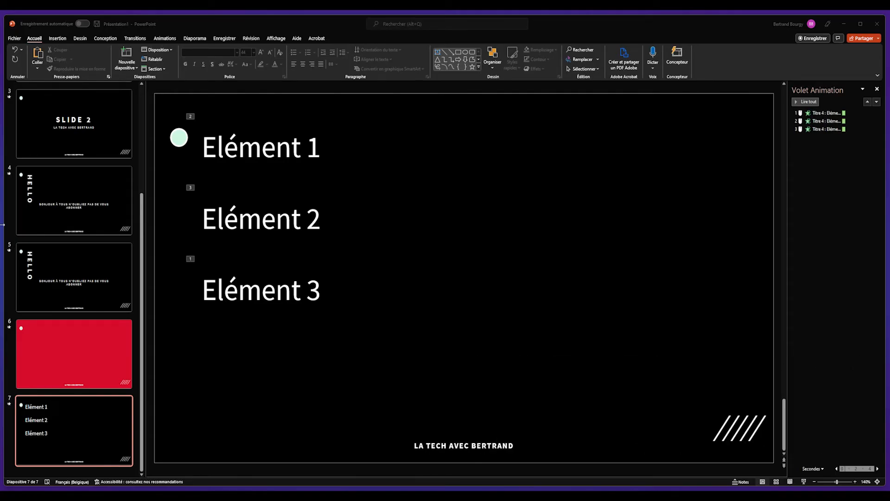
# - Export the presentation as an MP4 video named "Plein d'astuces Powerpoint !" to a chosen folder
pyautogui.click(224, 38)
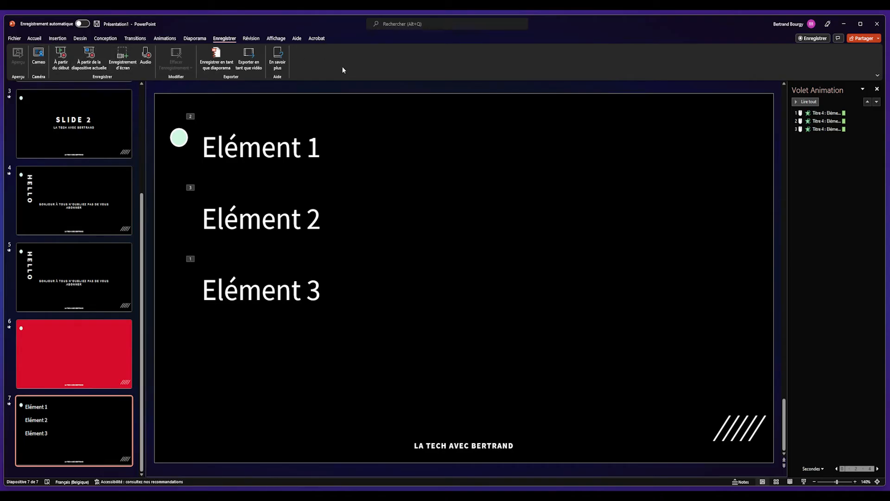
pyautogui.click(246, 63)
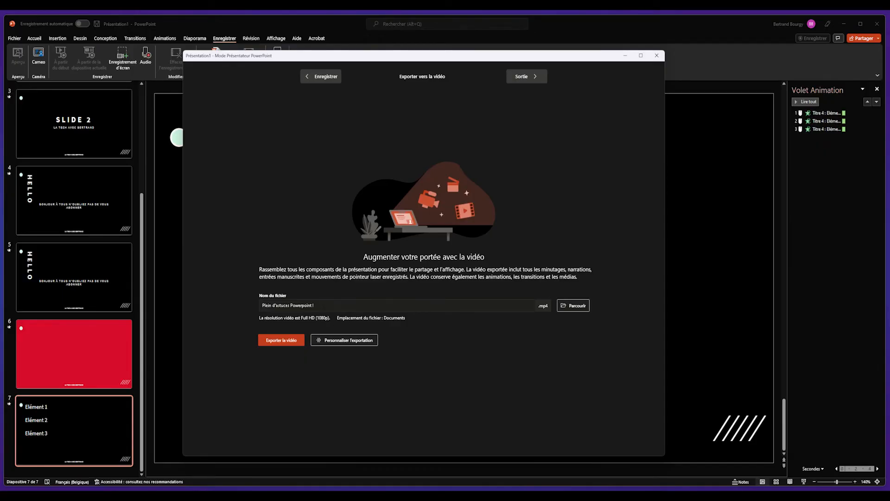
pyautogui.click(573, 305)
pyautogui.click(209, 210)
pyautogui.click(540, 313)
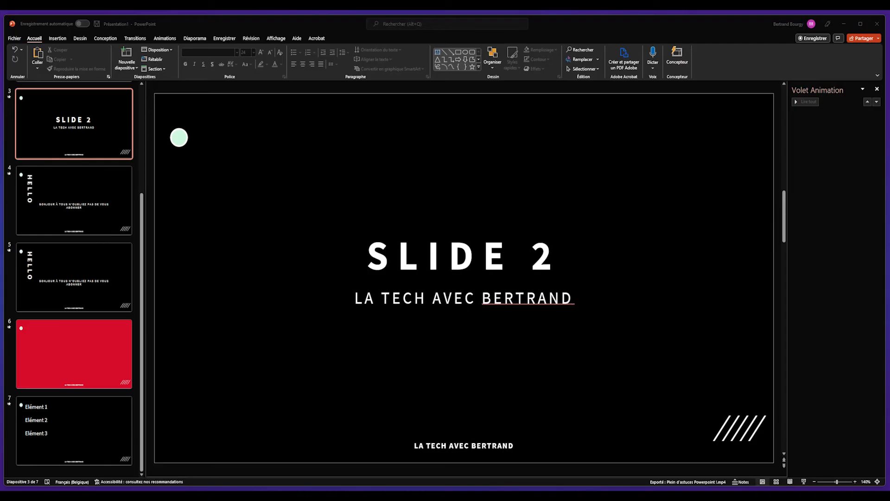
# - In the slide sorter, move the SLIDE 2 slide to fourth position and the red slide to fifth, and return to normal view
pyautogui.click(275, 37)
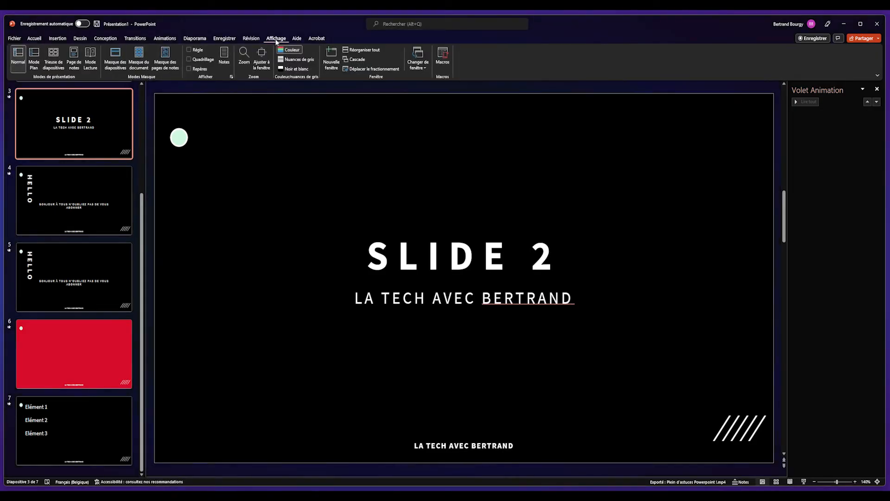
pyautogui.click(53, 65)
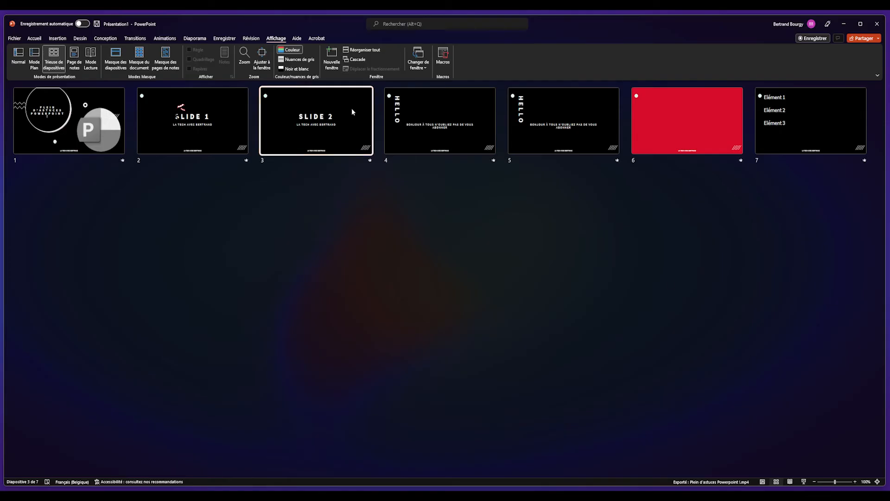
pyautogui.moveTo(290, 121); pyautogui.dragTo(439, 127)
pyautogui.moveTo(723, 124); pyautogui.dragTo(617, 122)
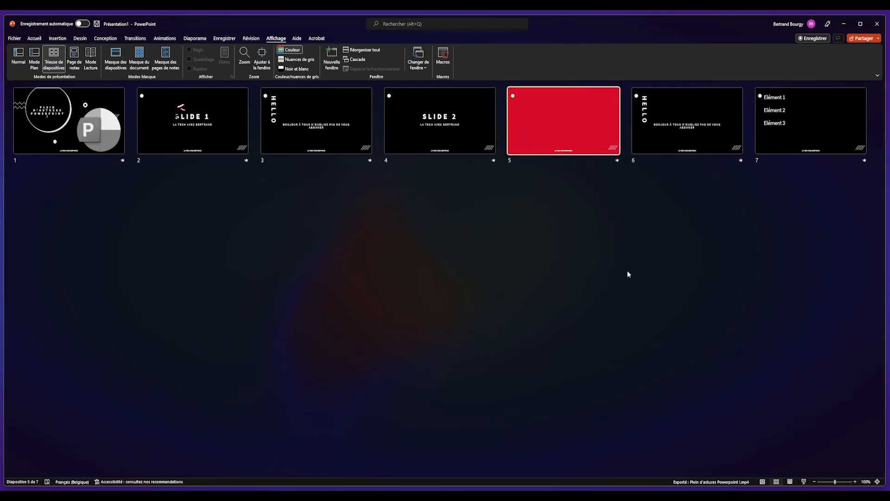
pyautogui.click(17, 54)
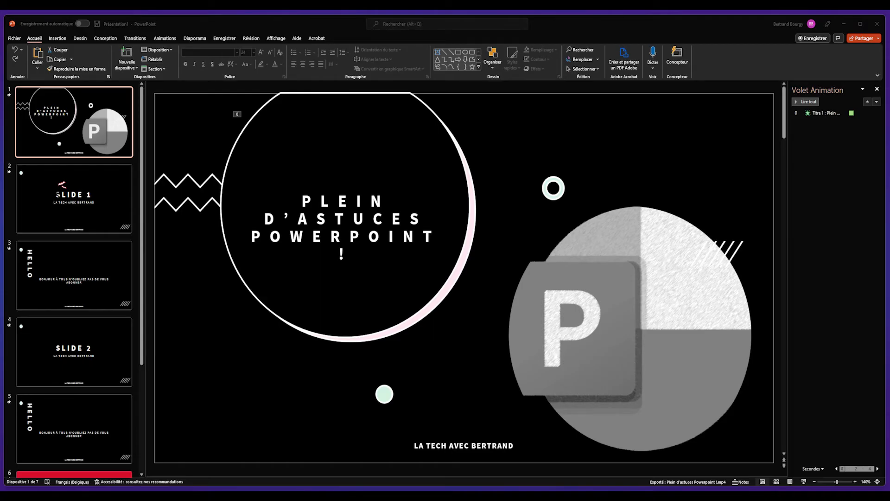
# - Show the gridlines, check them on slides 2, 3 and 4, and display the ruler on slide 1
pyautogui.click(277, 39)
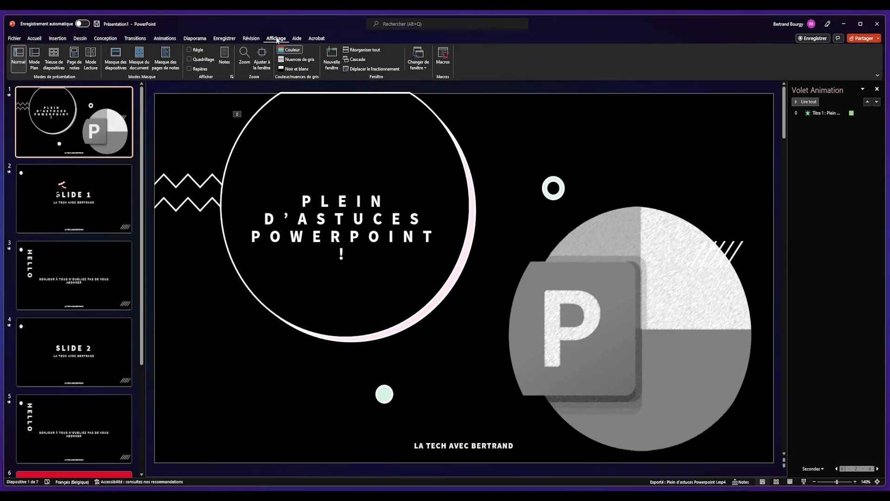
pyautogui.click(201, 60)
pyautogui.click(60, 200)
pyautogui.click(86, 282)
pyautogui.click(91, 338)
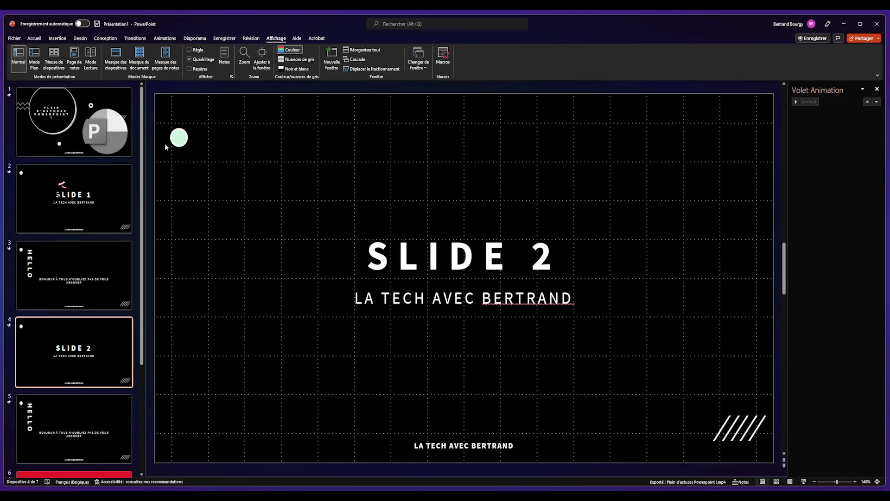
pyautogui.click(63, 119)
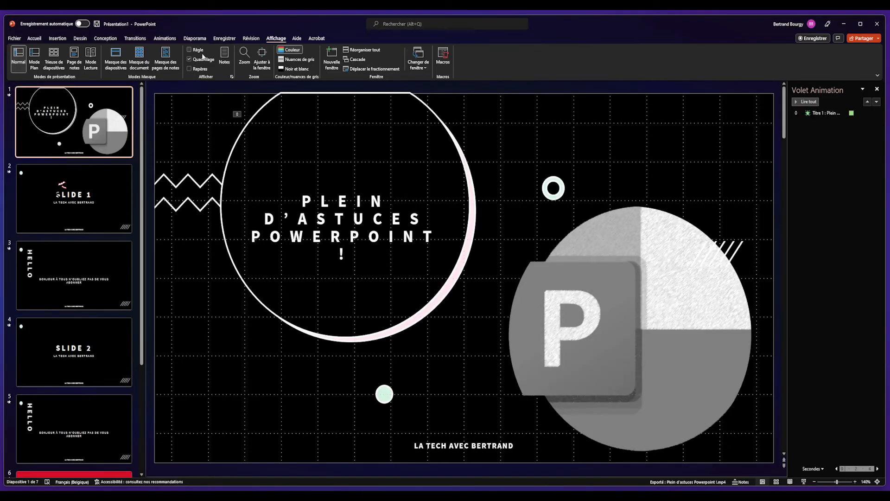
pyautogui.click(198, 52)
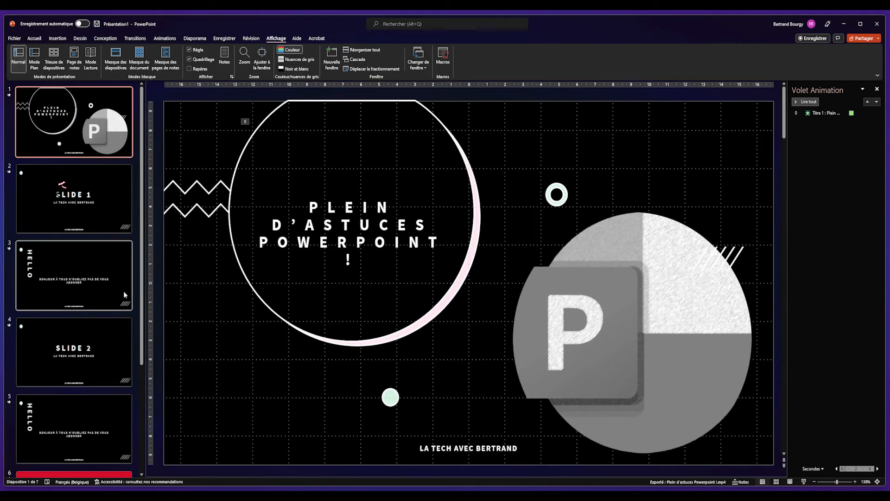
# - Show the guides, move the vertical one about 9 cm left of centre, and add a horizontal guide about 5 cm below centre
pyautogui.click(190, 69)
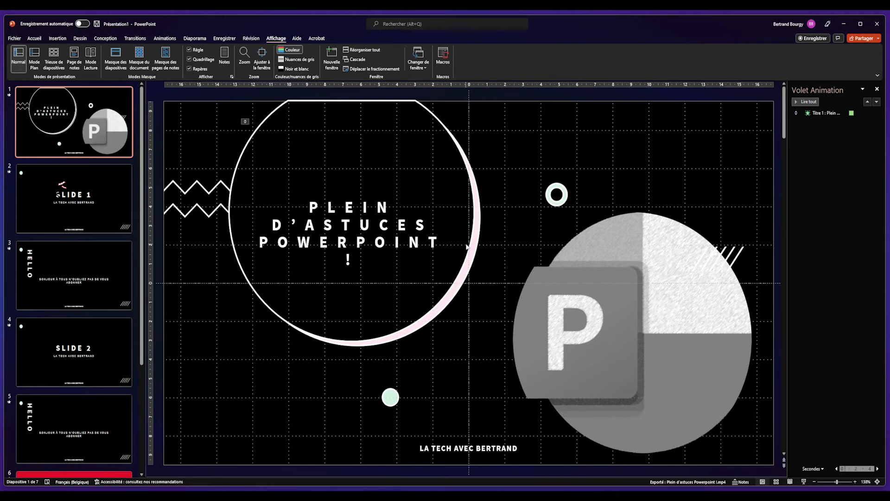
pyautogui.moveTo(469, 244); pyautogui.dragTo(306, 190)
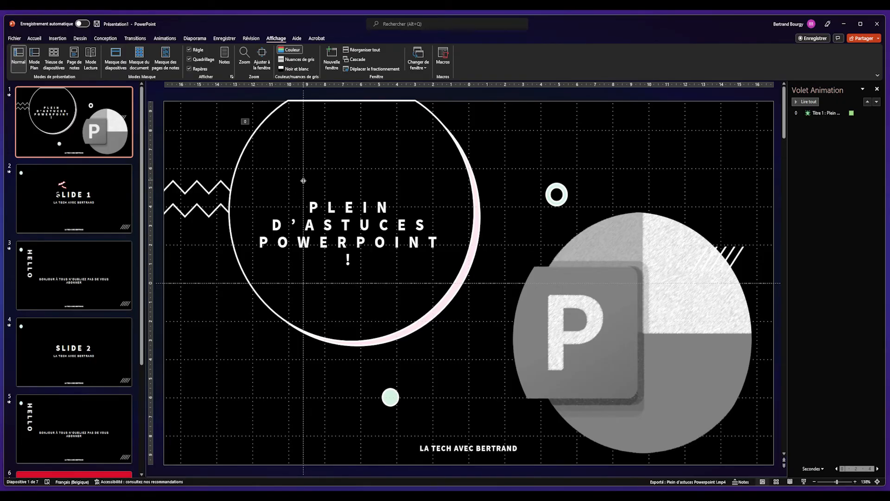
pyautogui.rightClick(303, 179)
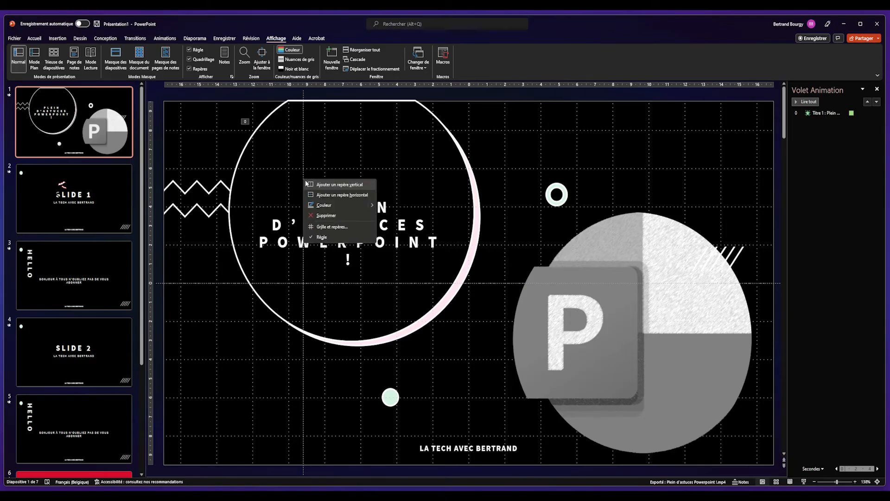
pyautogui.click(337, 194)
pyautogui.moveTo(324, 180); pyautogui.dragTo(318, 375)
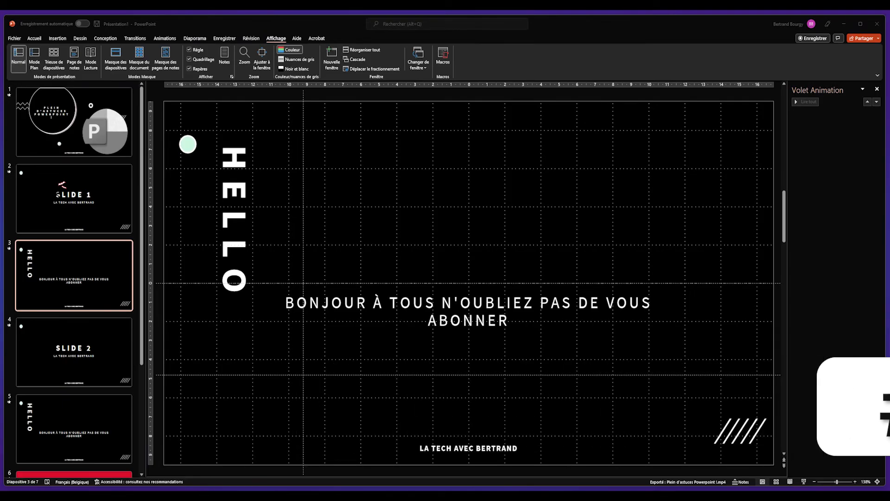
# - Show the notes pane and add the note "Des petits tips pour m'aider dans ma présentation" to slide 3
pyautogui.click(224, 58)
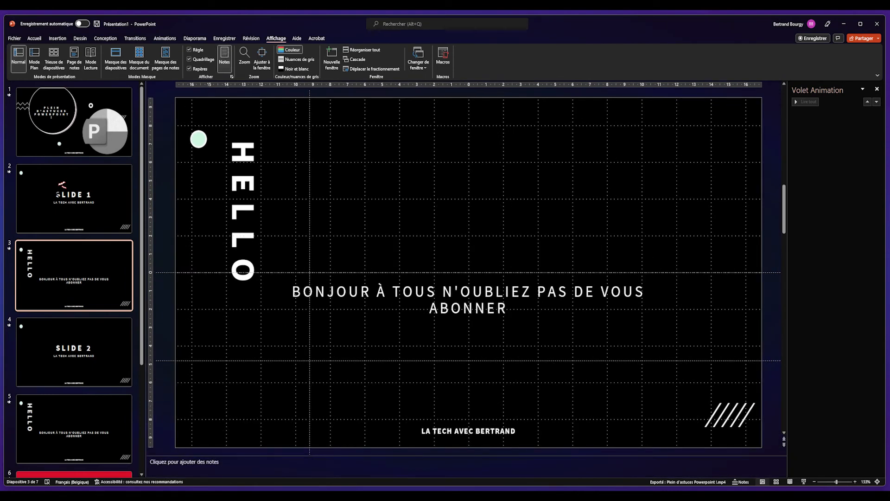
pyautogui.click(744, 483)
pyautogui.click(744, 482)
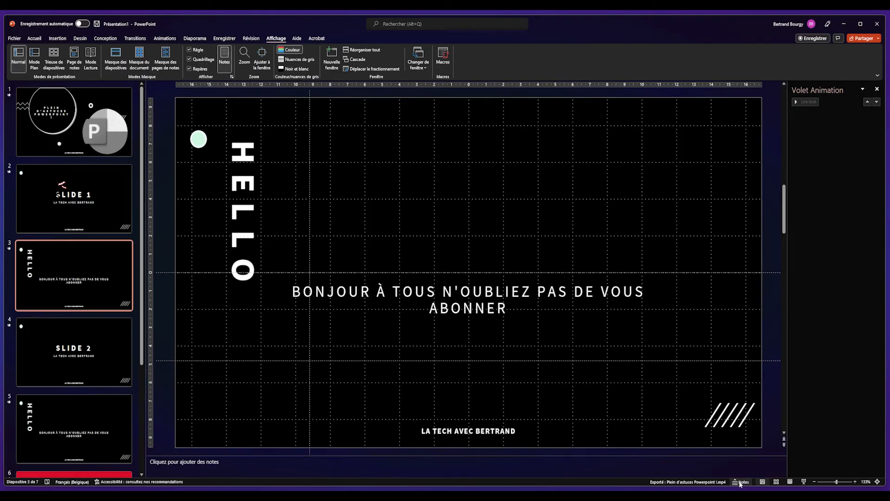
pyautogui.click(184, 462)
pyautogui.write("Des petits tips pour m'aider dans ma présentation")
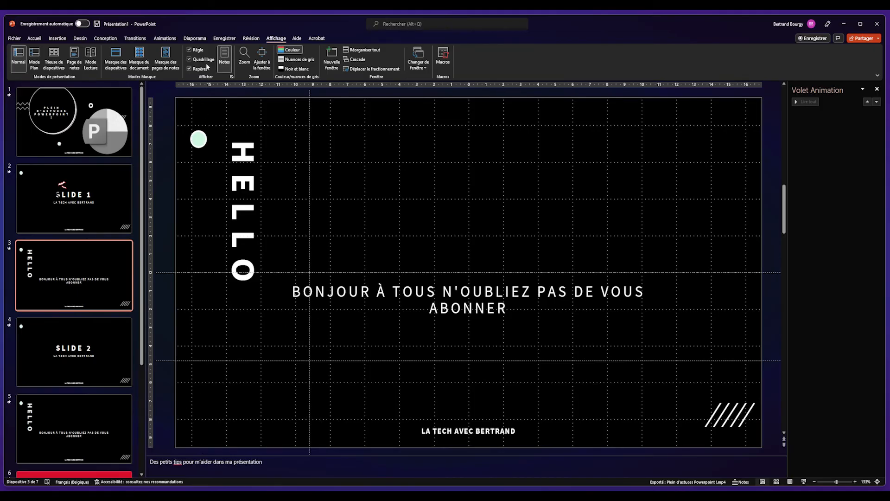
# - Copy the HELLO title's formatting onto the text "Bonjour à tous n'oubliez pas de vous abonner" on slide 3
pyautogui.moveTo(286, 23); pyautogui.dragTo(149, 34)
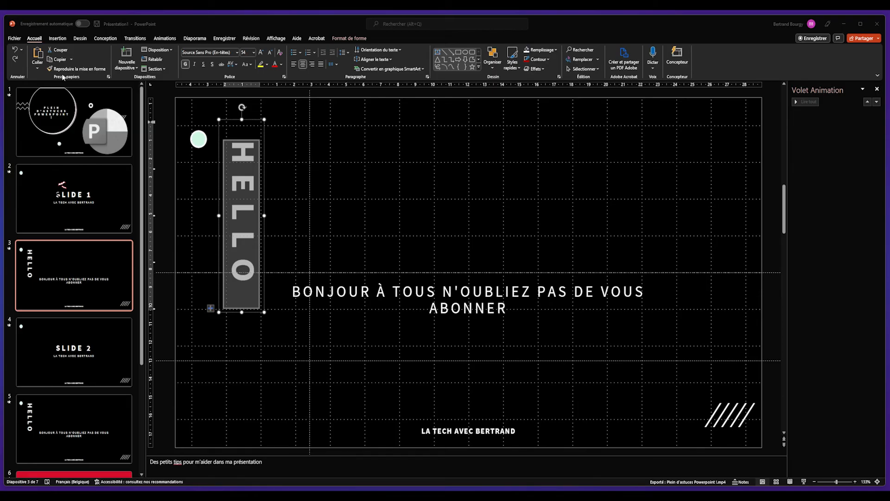
pyautogui.click(63, 69)
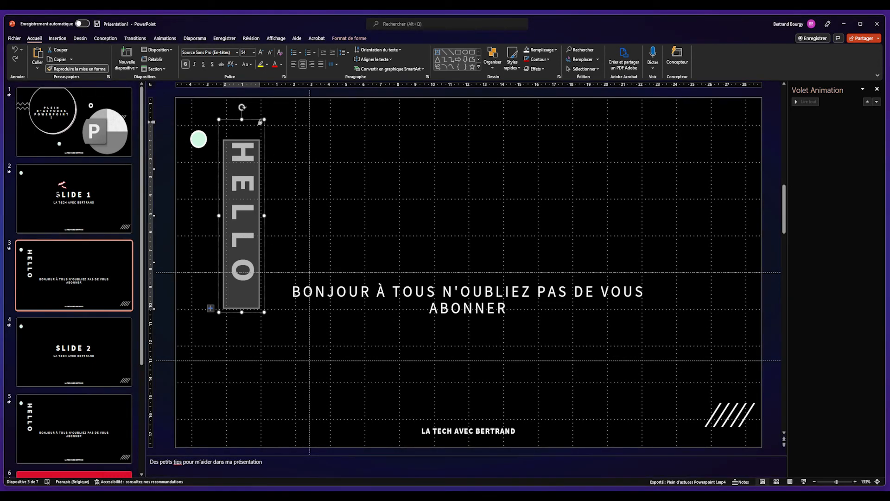
pyautogui.moveTo(291, 293); pyautogui.dragTo(537, 345)
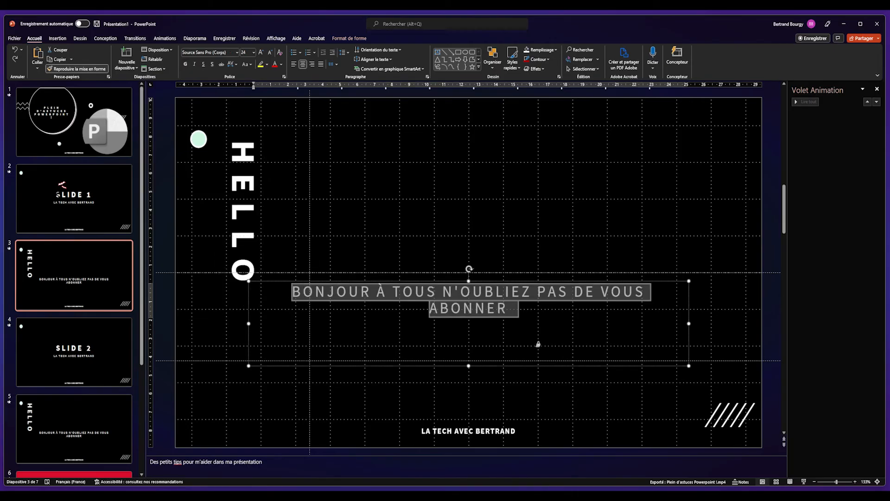
pyautogui.moveTo(540, 344); pyautogui.dragTo(541, 344)
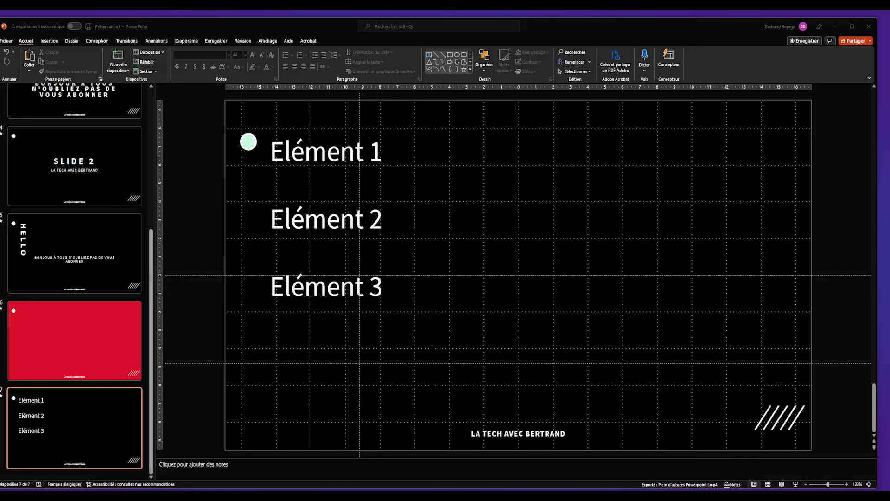
# - Set the print layout to notes pages (Pages de notes) and page back to slide 6 in the print preview
pyautogui.click(9, 42)
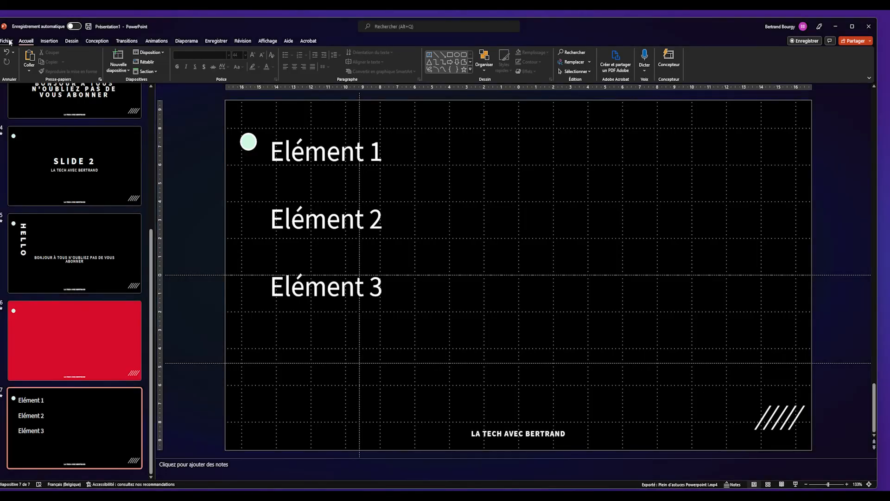
pyautogui.click(9, 42)
pyautogui.click(19, 180)
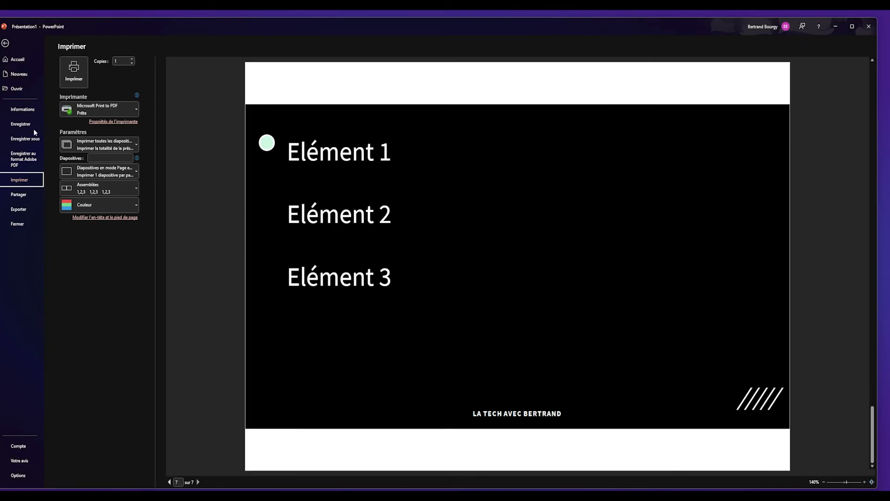
pyautogui.click(103, 175)
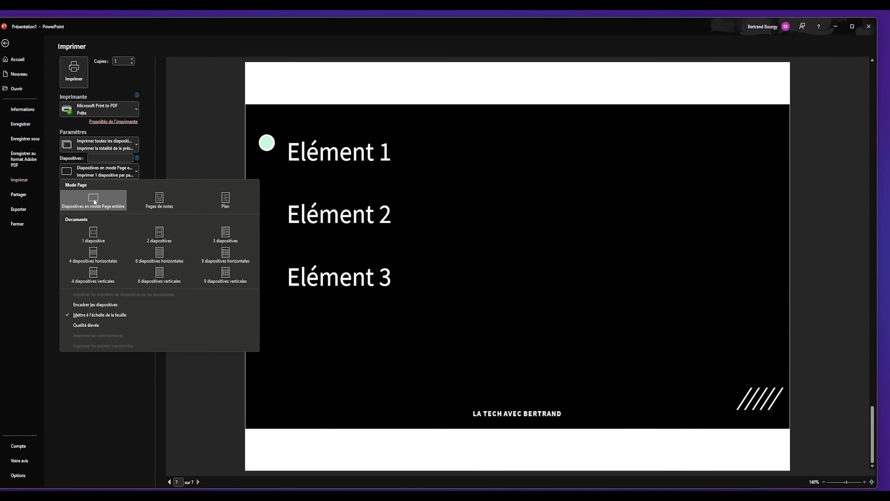
pyautogui.click(159, 196)
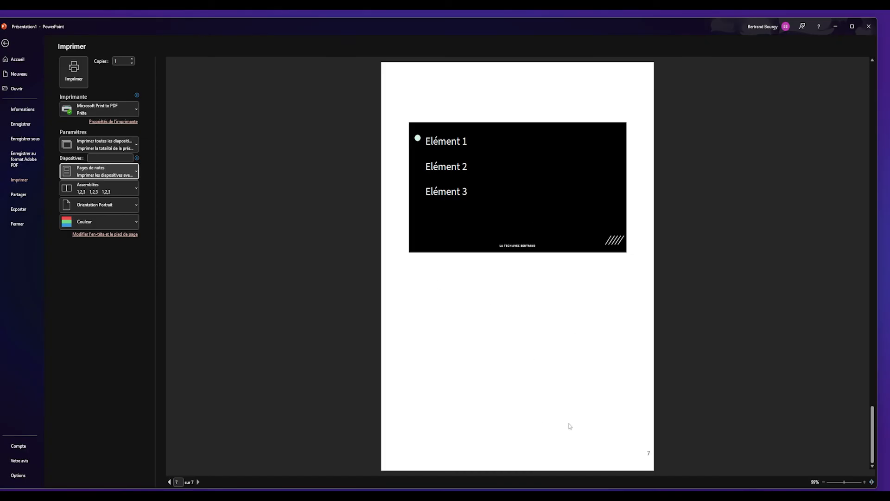
pyautogui.click(169, 482)
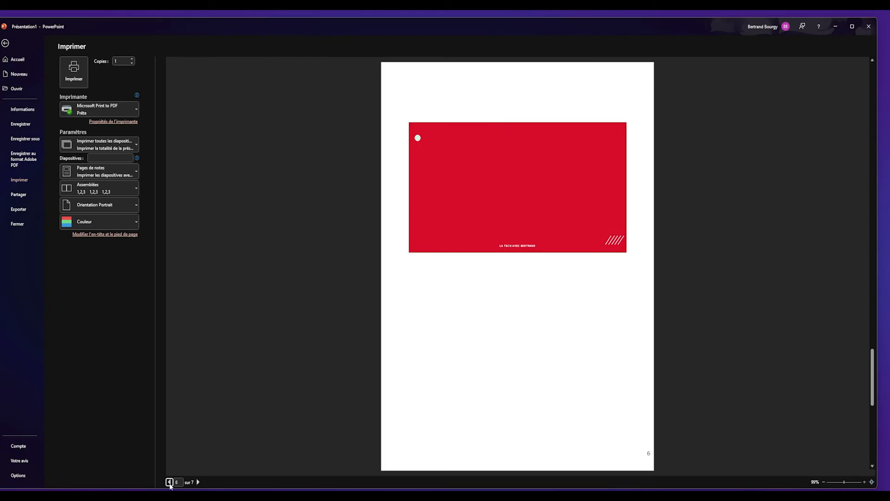
# - Page the print preview back to the notes page of slide 3 and change the print layout to three slides per page (3 diapositives)
pyautogui.click(169, 482)
pyautogui.click(169, 482)
pyautogui.click(169, 482)
pyautogui.click(411, 266)
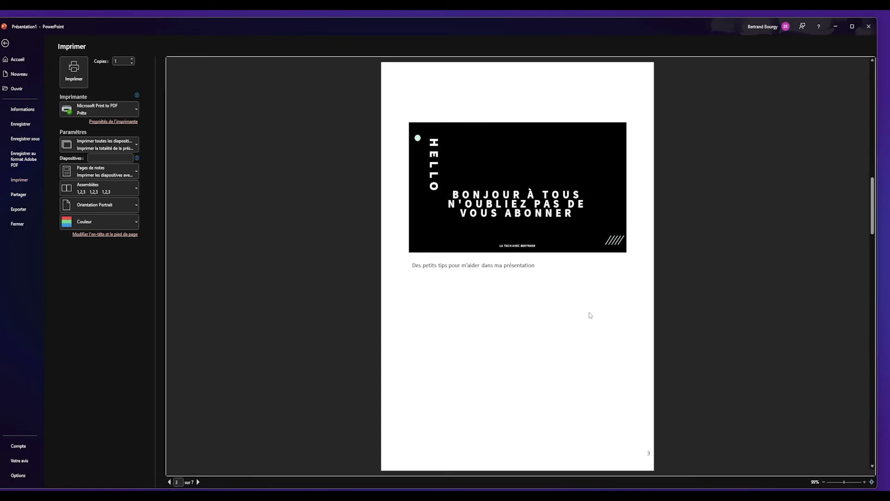
pyautogui.click(110, 175)
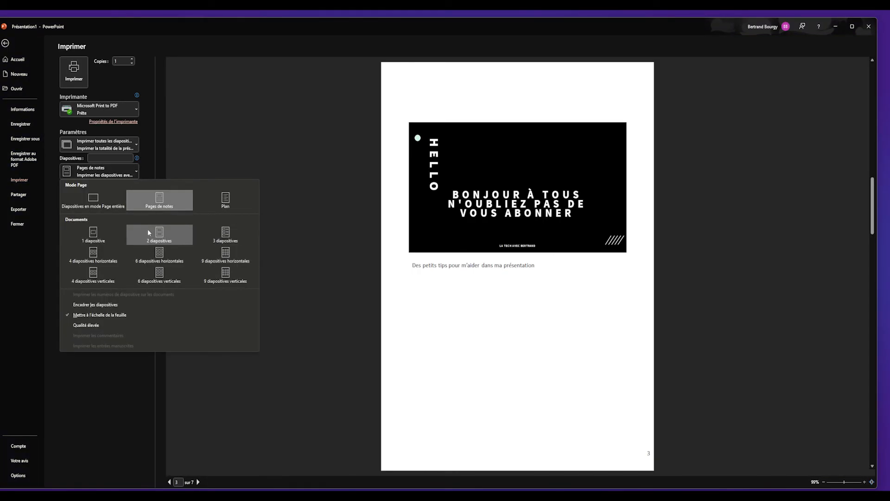
pyautogui.click(227, 231)
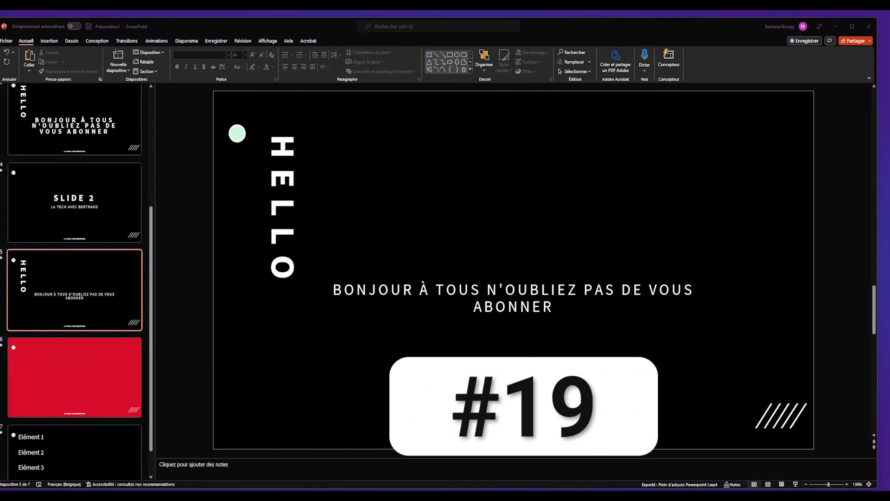
# - Draw a block right arrow about 12.5 cm wide and 6.2 cm high on red slide 6, placing it near the slide's left edge
pyautogui.click(50, 41)
pyautogui.press('Down')
pyautogui.click(117, 65)
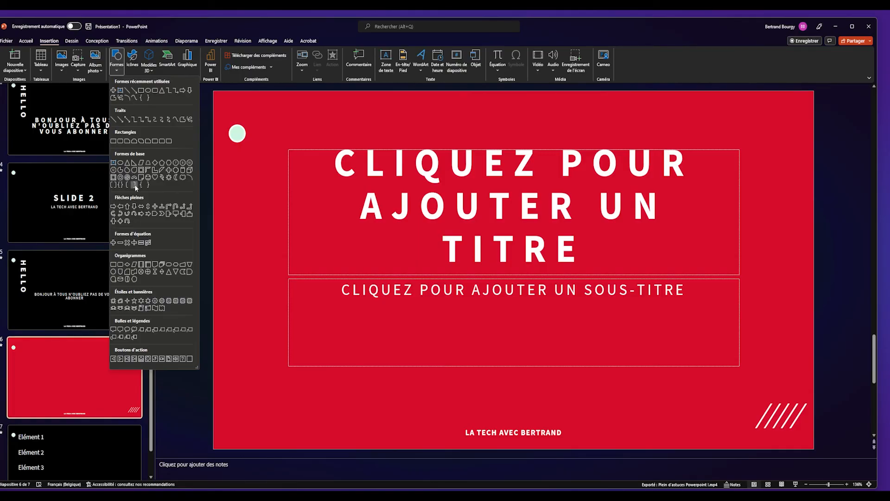
pyautogui.click(120, 207)
pyautogui.moveTo(247, 173); pyautogui.dragTo(260, 196)
pyautogui.moveTo(256, 185)
pyautogui.mouseDown()
pyautogui.moveTo(355, 231)
pyautogui.moveTo(436, 286)
pyautogui.moveTo(346, 235)
pyautogui.moveTo(562, 273)
pyautogui.moveTo(329, 226)
pyautogui.moveTo(379, 241)
pyautogui.moveTo(611, 364)
pyautogui.moveTo(348, 227)
pyautogui.moveTo(471, 259)
pyautogui.mouseUp()
pyautogui.moveTo(373, 228); pyautogui.dragTo(342, 246)
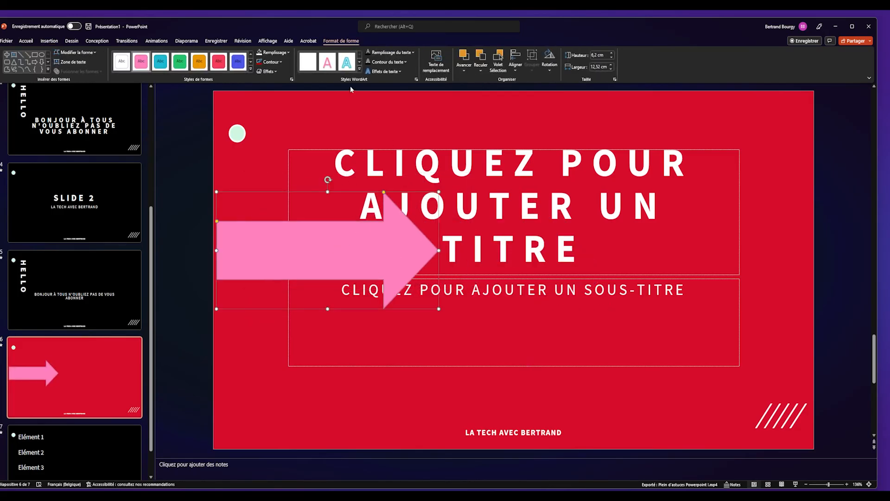
# - Fill the arrow with the off-white theme colour and make its outline black
pyautogui.click(273, 53)
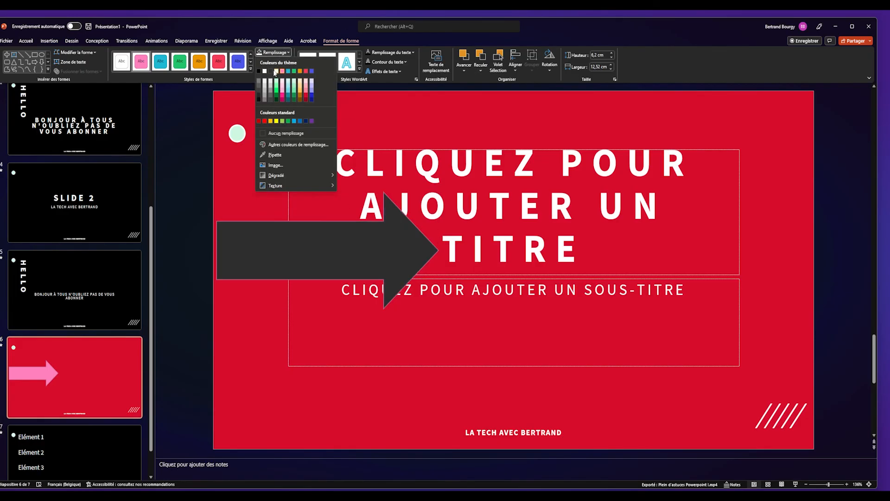
pyautogui.click(275, 72)
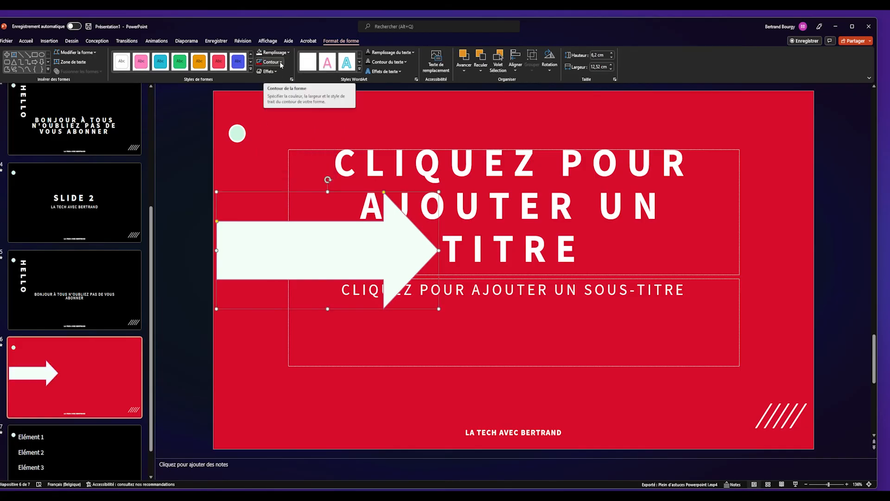
pyautogui.click(281, 62)
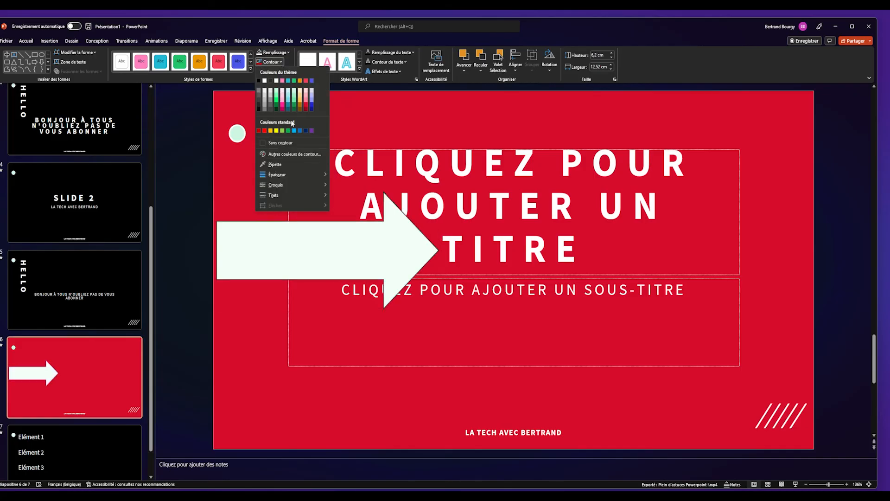
pyautogui.click(260, 109)
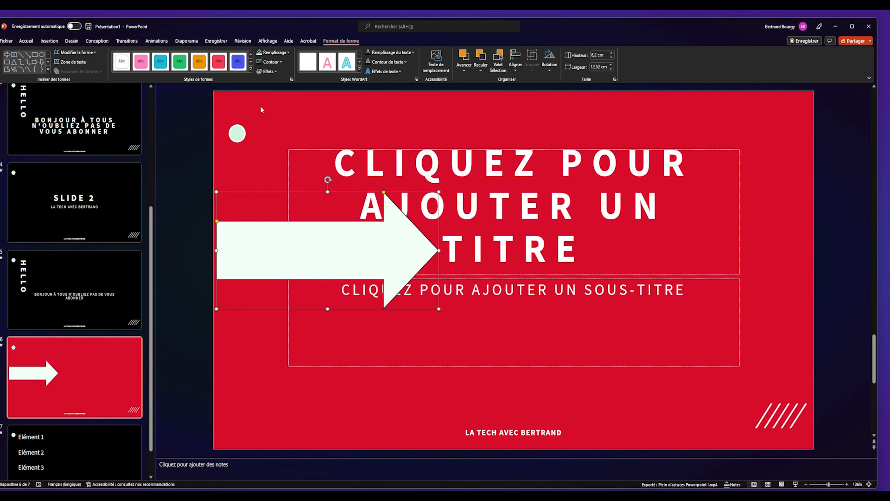
# - Set the arrow's outline thickness (Épaisseur) to 6 pt
pyautogui.click(271, 62)
pyautogui.moveTo(283, 175)
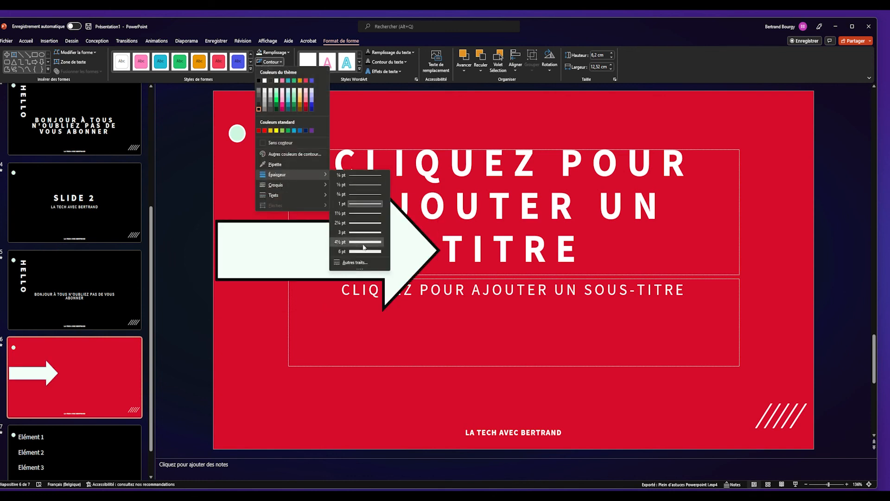
pyautogui.click(359, 252)
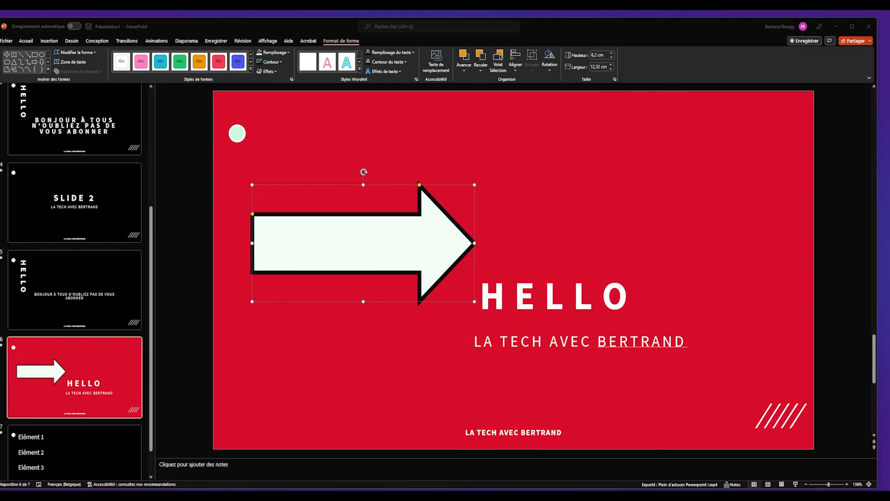
# - Give the arrow the wavy hand-drawn sketch outline (Croquis), nudge it slightly left and open its outline options again
pyautogui.click(329, 234)
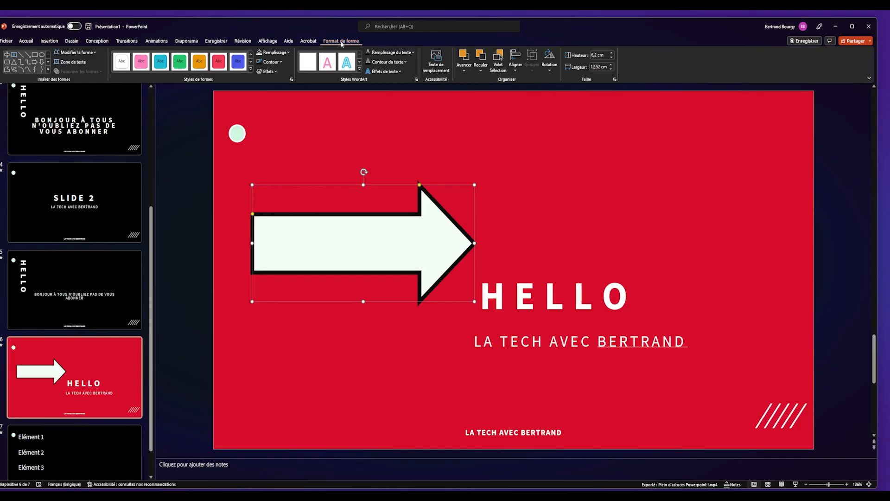
pyautogui.click(272, 63)
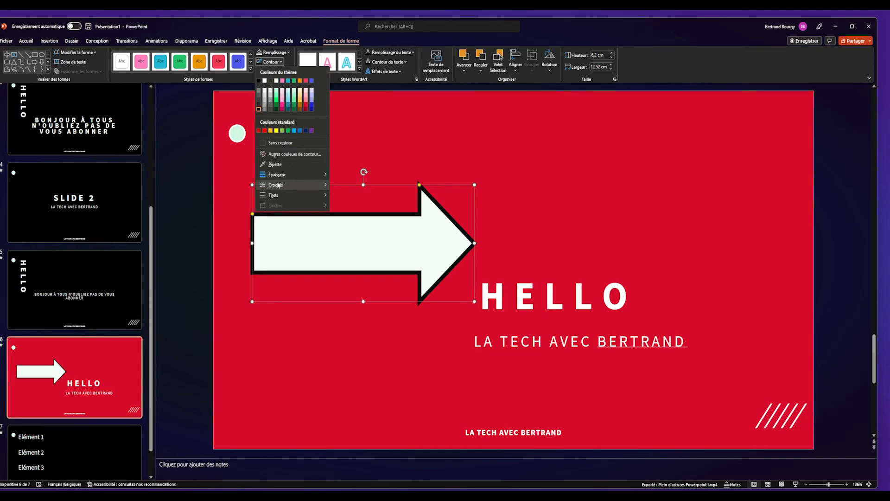
pyautogui.moveTo(278, 188)
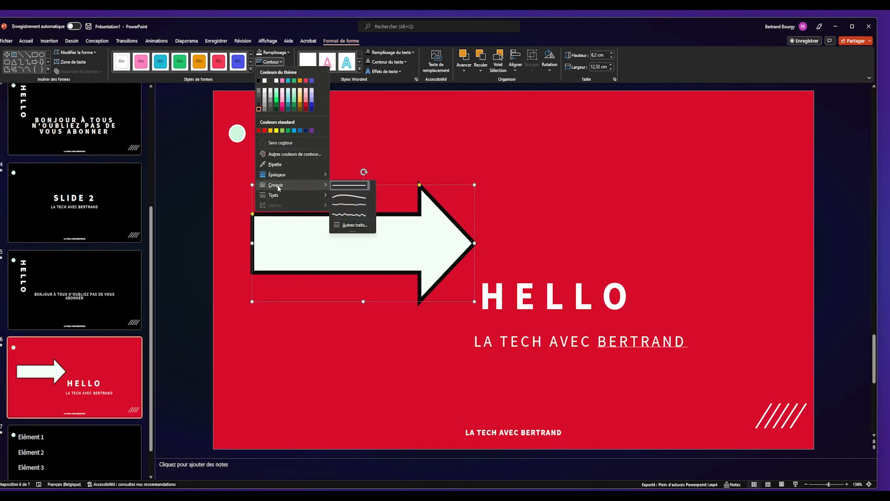
pyautogui.click(345, 214)
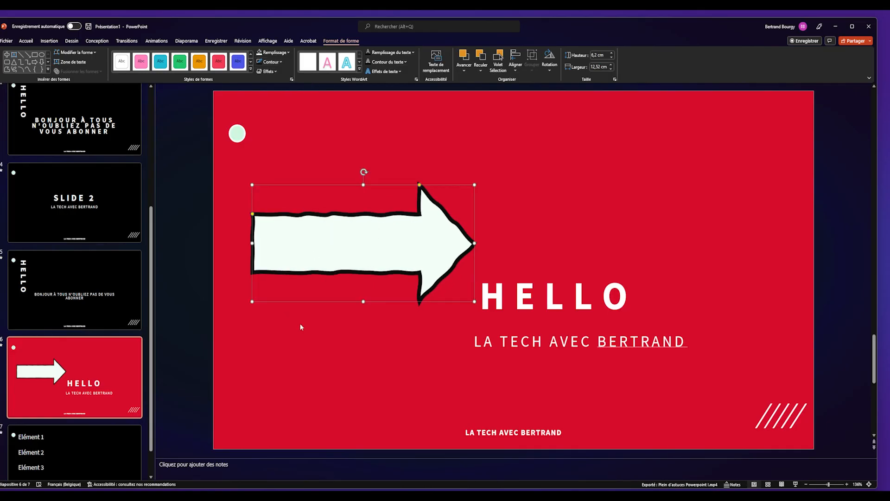
pyautogui.moveTo(385, 227)
pyautogui.mouseDown()
pyautogui.moveTo(388, 210)
pyautogui.moveTo(384, 228)
pyautogui.mouseUp()
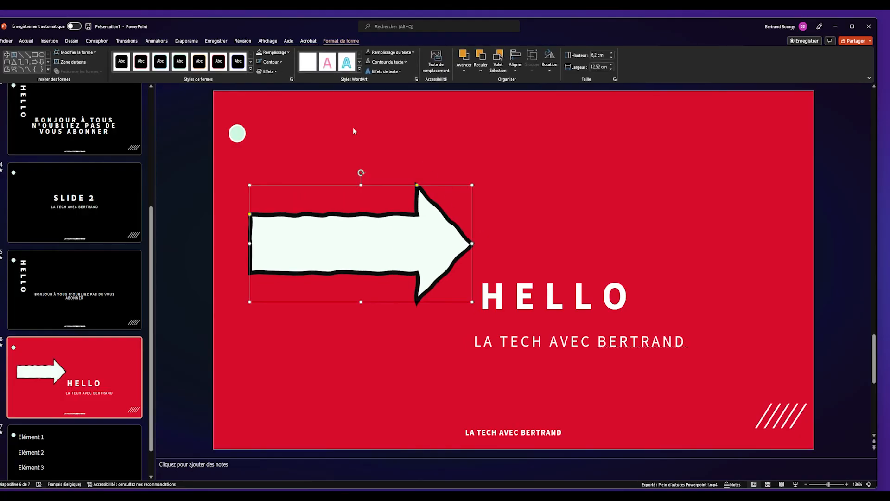
pyautogui.click(271, 62)
pyautogui.moveTo(288, 193)
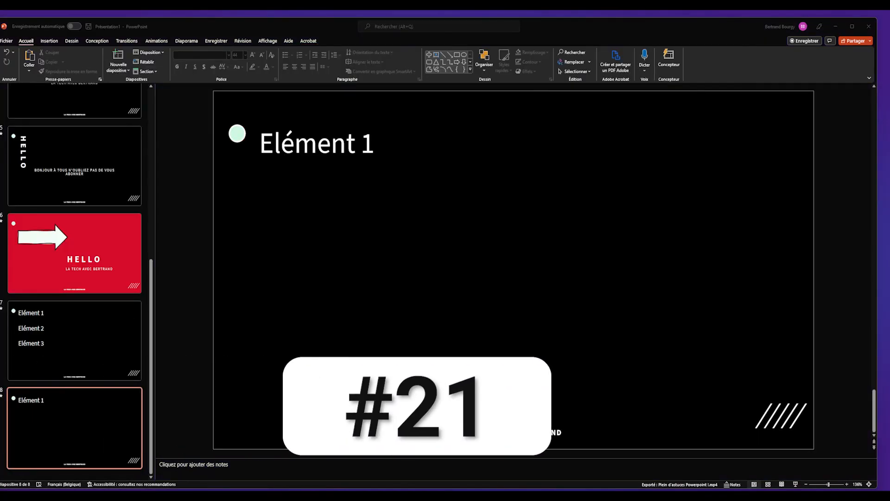
# - Open the SmartArt chooser for slide 8 and examine several list layouts among all the available graphics
pyautogui.click(51, 41)
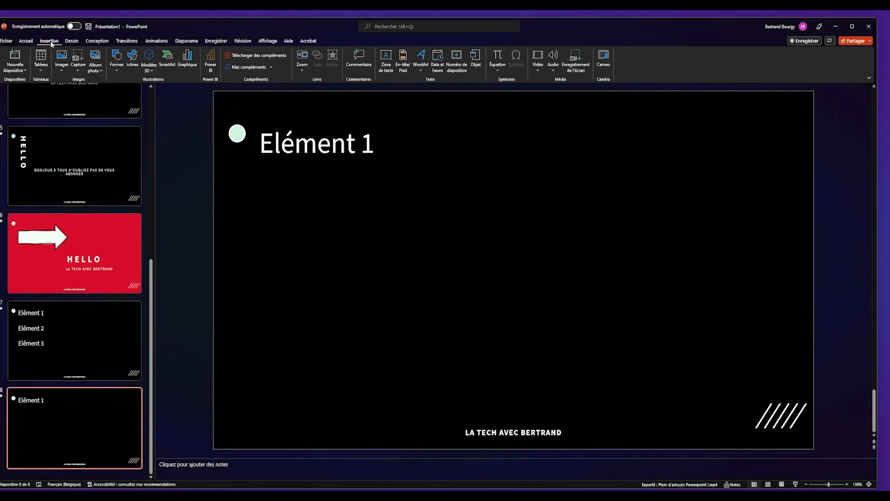
pyautogui.click(171, 62)
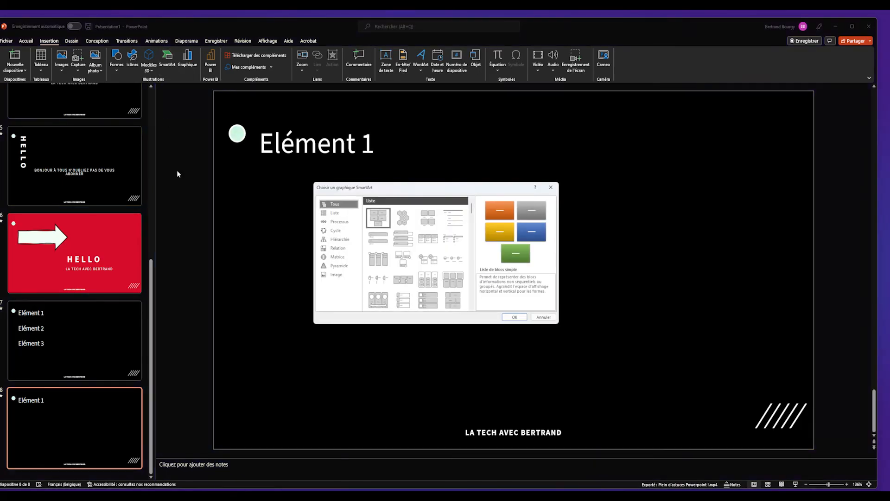
pyautogui.scroll(-1, 423, 265)
pyautogui.scroll(3, 423, 264)
pyautogui.click(403, 258)
pyautogui.click(380, 280)
pyautogui.click(403, 260)
pyautogui.scroll(-2, 404, 260)
pyautogui.click(428, 259)
pyautogui.click(380, 259)
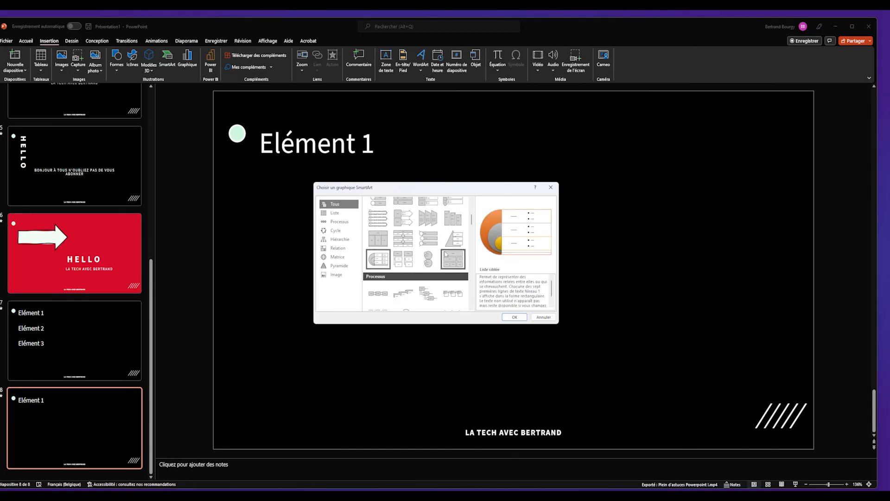
# - Insert the first SmartArt layout of the Cycle category, five circles linked by arrows, on slide 8
pyautogui.click(338, 248)
pyautogui.click(339, 240)
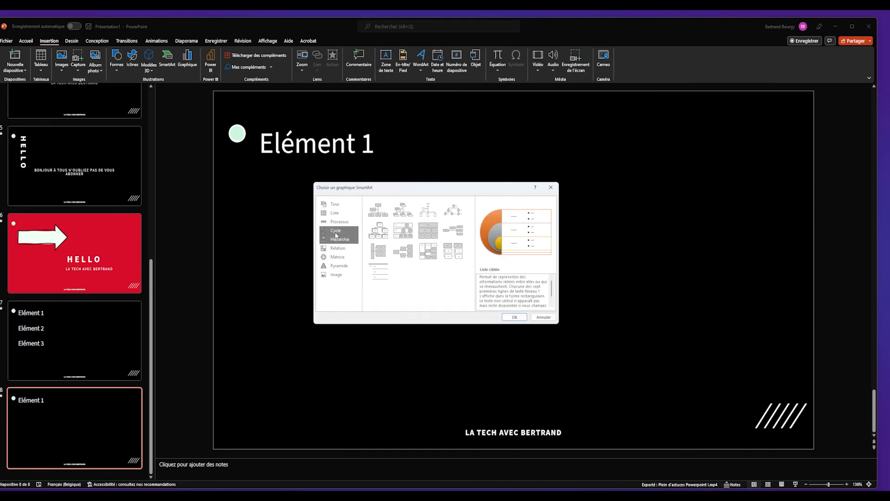
pyautogui.click(336, 232)
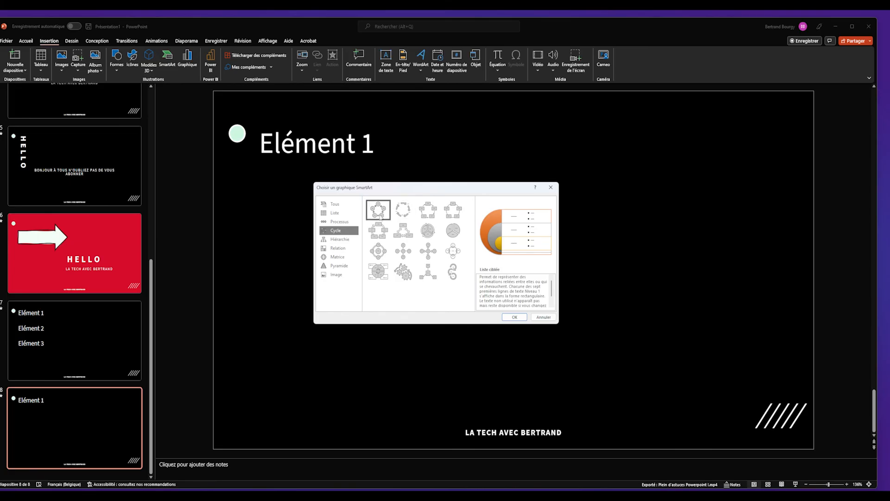
pyautogui.click(379, 213)
pyautogui.click(515, 317)
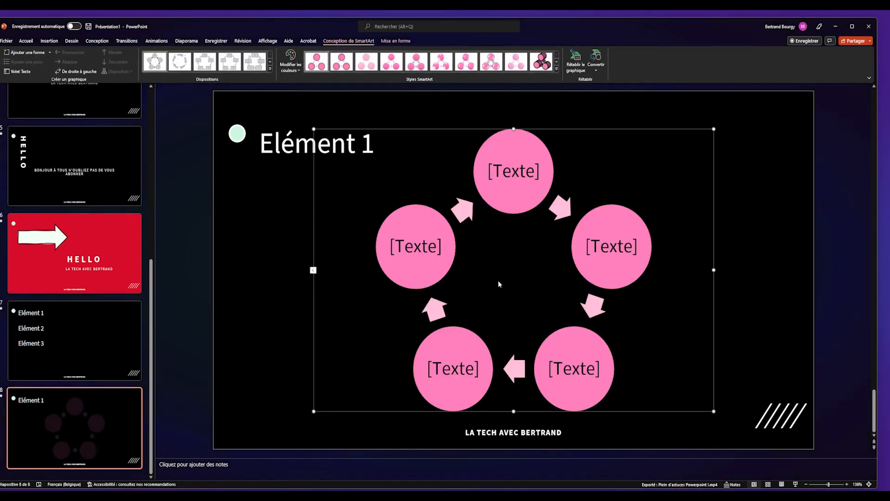
# - Go through the text placeholders of the cycle's circles and apply the tilted 3D SmartArt style with thick discs to the diagram
pyautogui.click(509, 171)
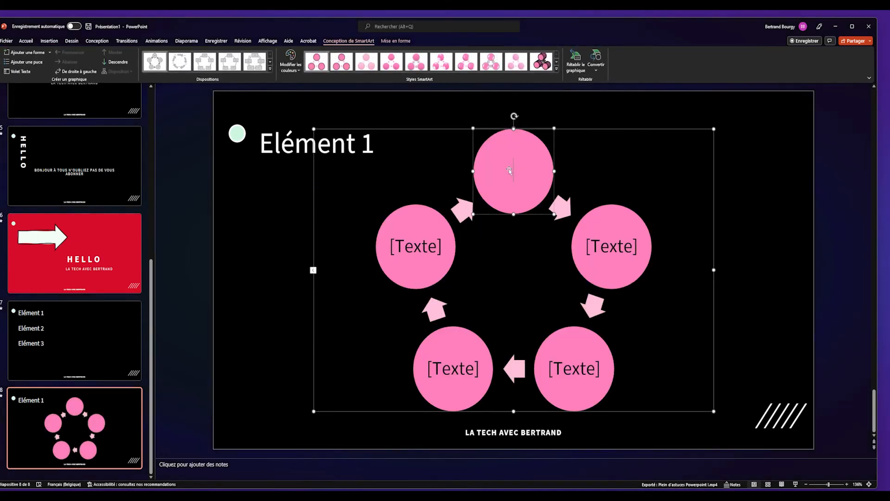
pyautogui.click(628, 236)
pyautogui.click(574, 378)
pyautogui.click(438, 366)
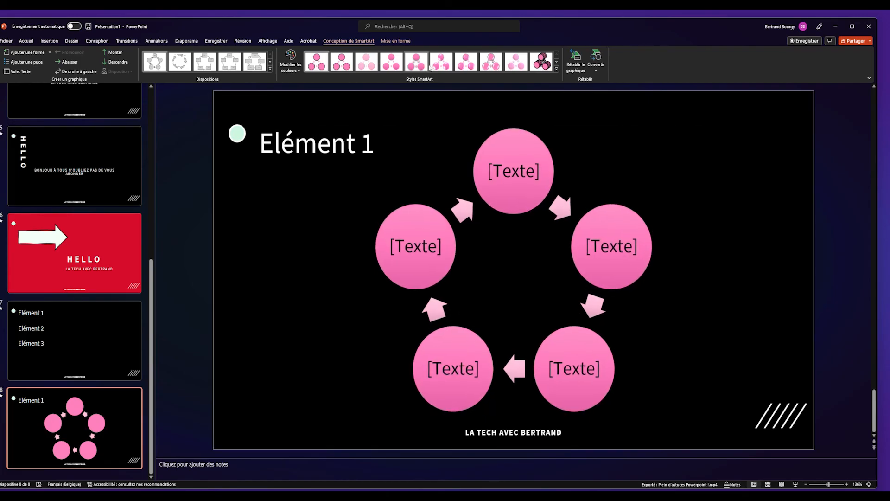
pyautogui.click(536, 65)
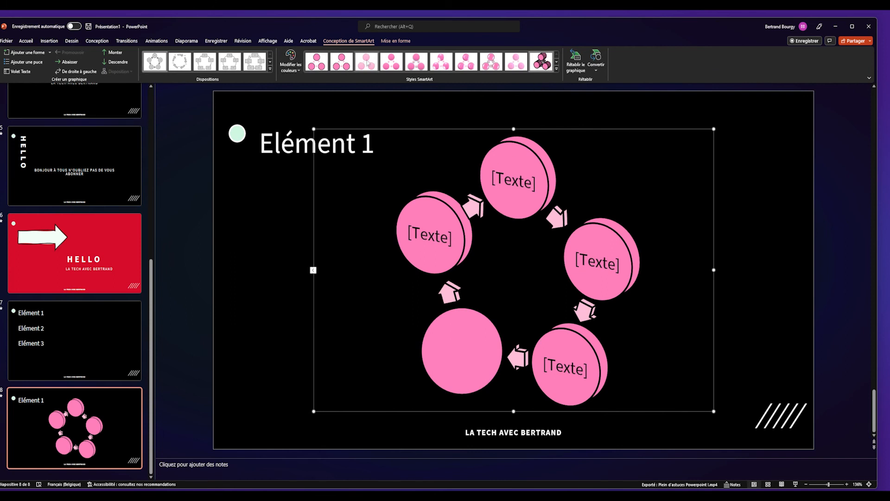
# - Recolour the cycle diagram with the fourth Accentuation 6 variation, a dark-to-light blue gradient, and go back to slide 6
pyautogui.click(295, 67)
pyautogui.scroll(-3, 344, 185)
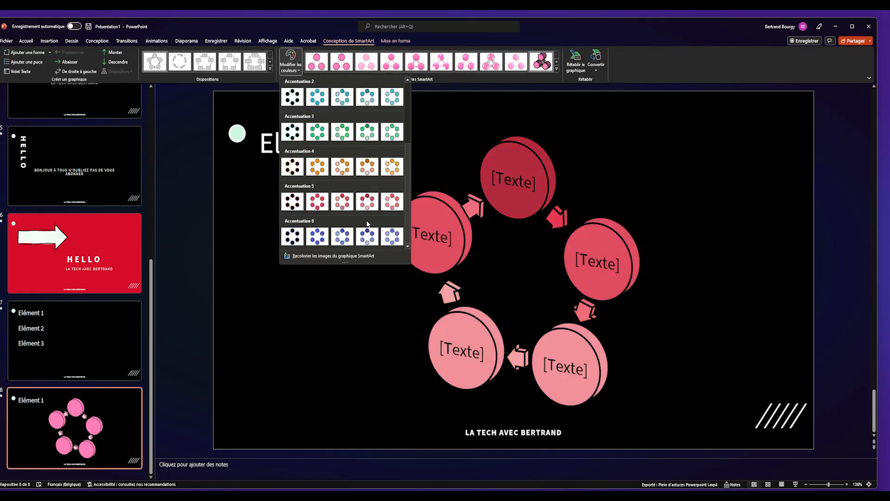
pyautogui.click(372, 246)
pyautogui.click(176, 257)
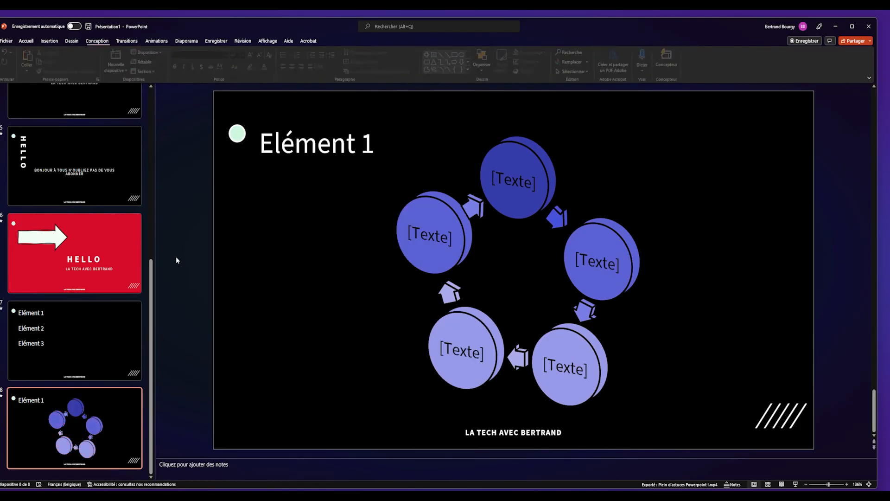
pyautogui.click(77, 251)
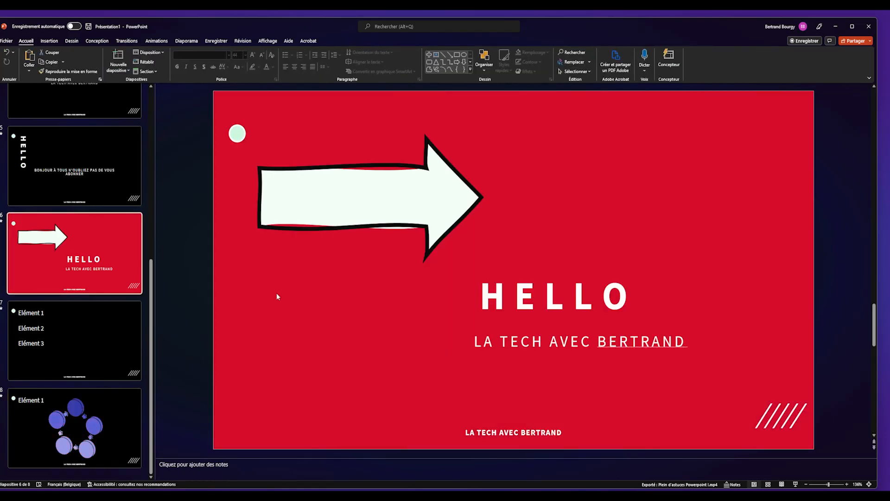